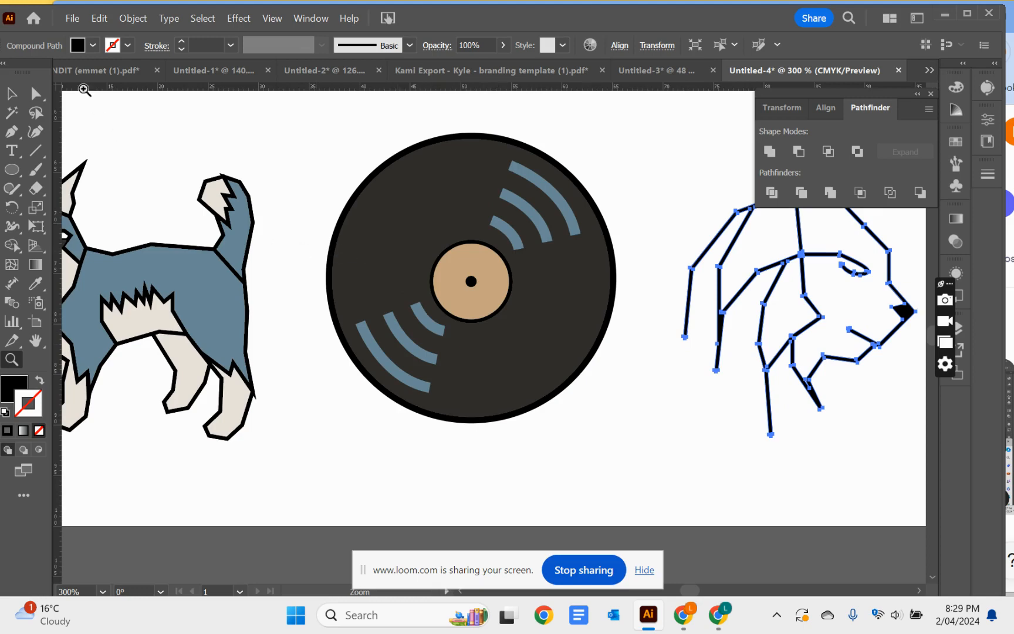
# Switch to outline view and align the vinyl record's three circles to each other by their horizontal and vertical centres
pyautogui.click(11, 92)
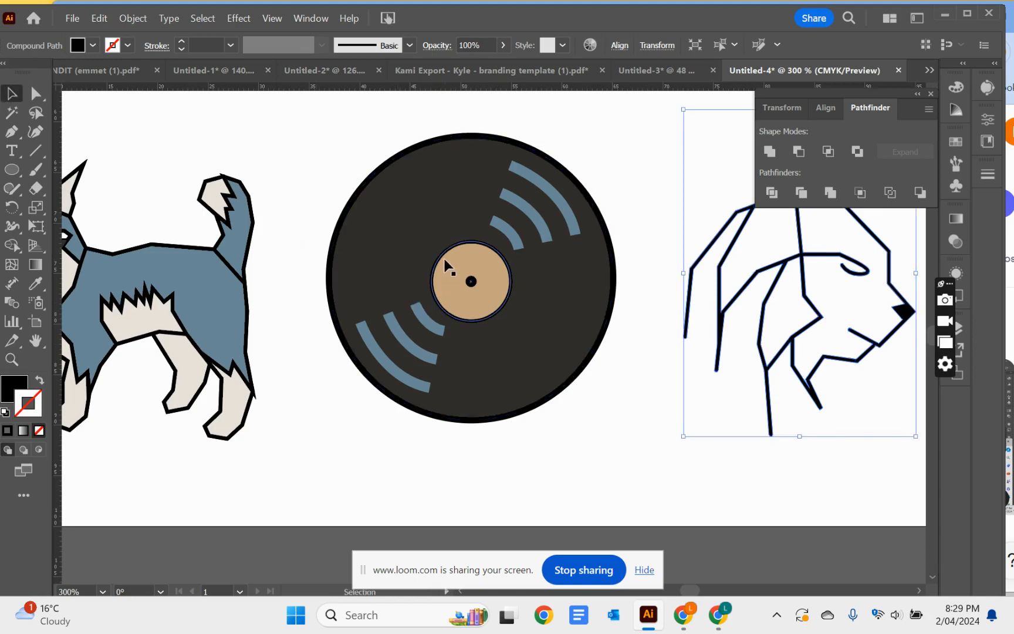
pyautogui.click(11, 359)
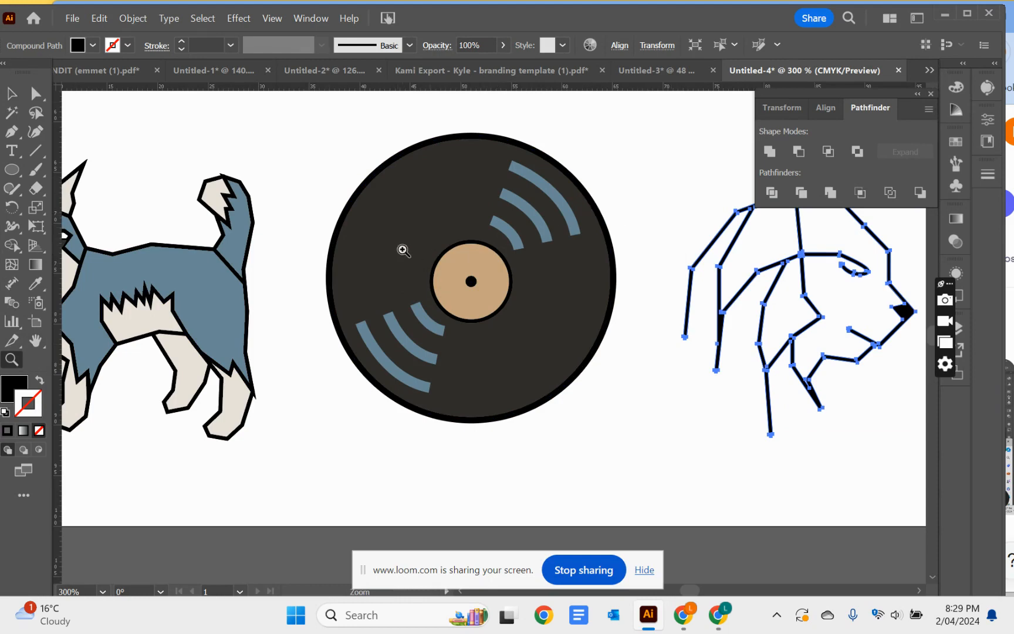
pyautogui.moveTo(403, 251); pyautogui.dragTo(953, 570)
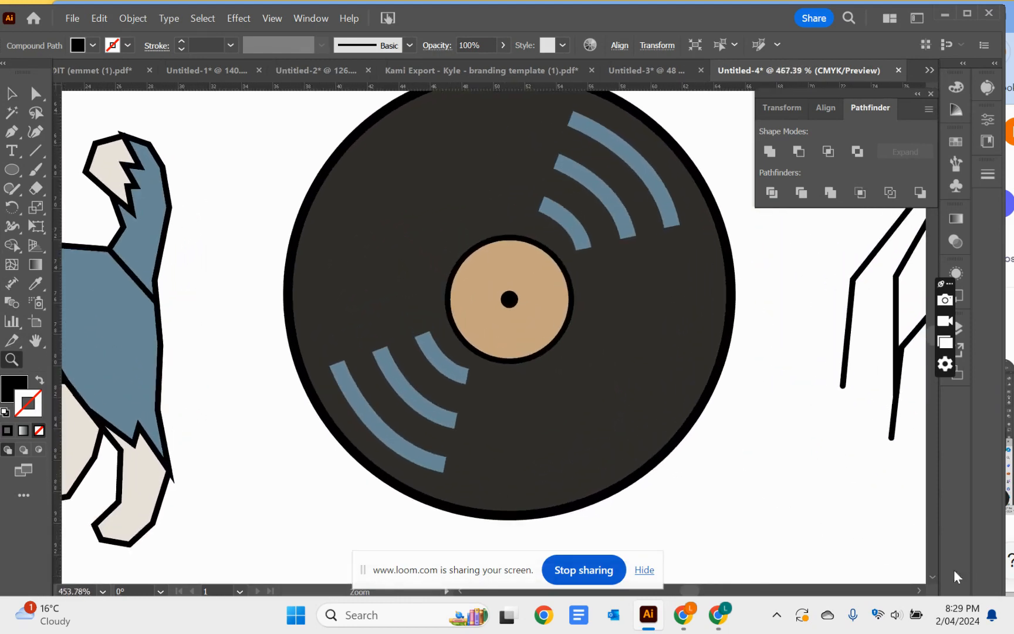
pyautogui.hotkey('ctrl', 'y')
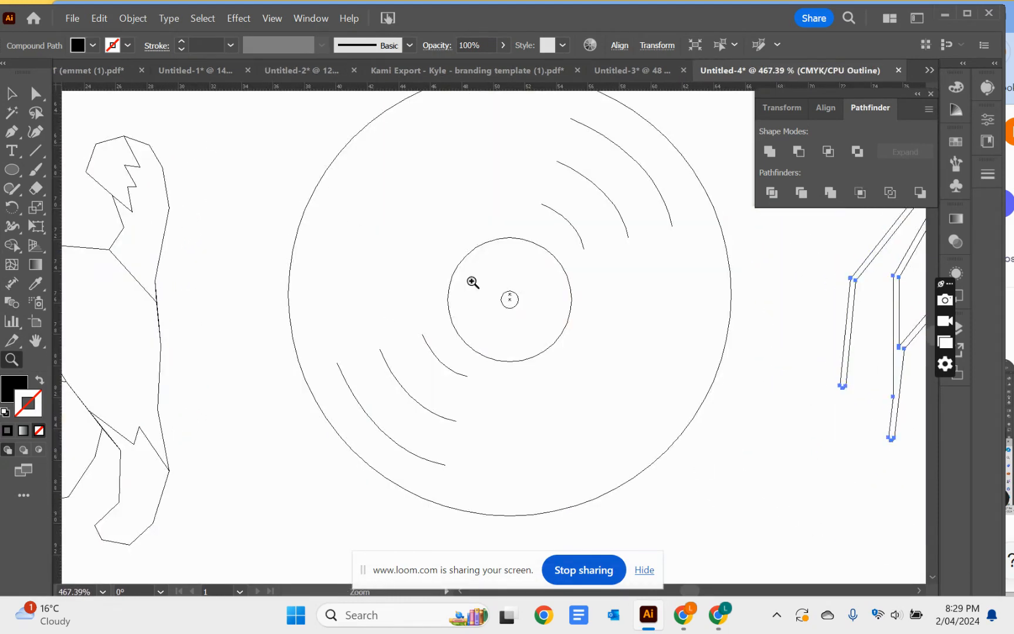
pyautogui.click(12, 95)
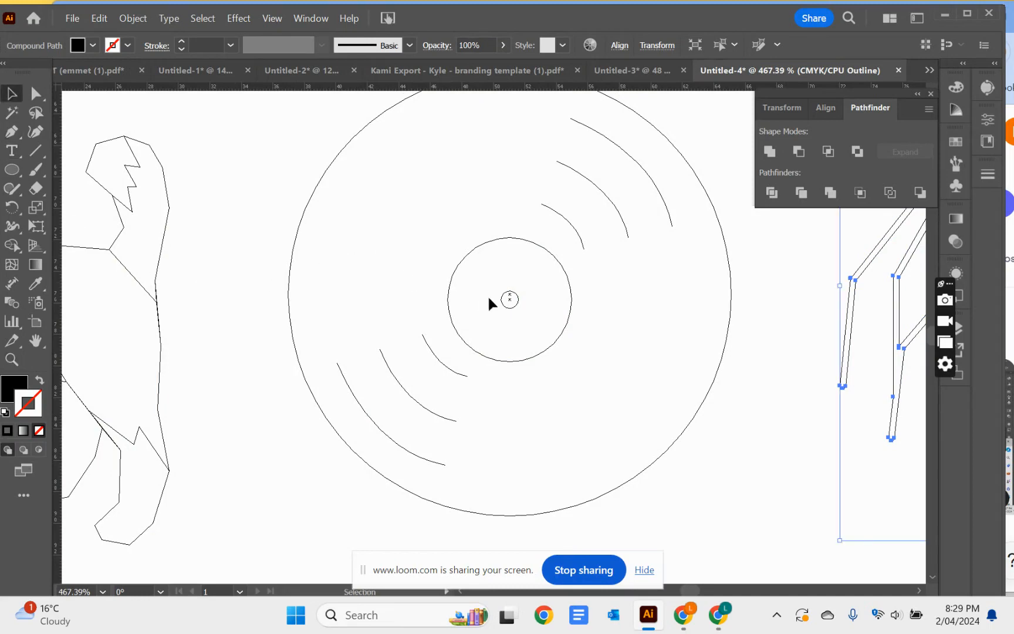
pyautogui.moveTo(268, 244); pyautogui.dragTo(509, 303)
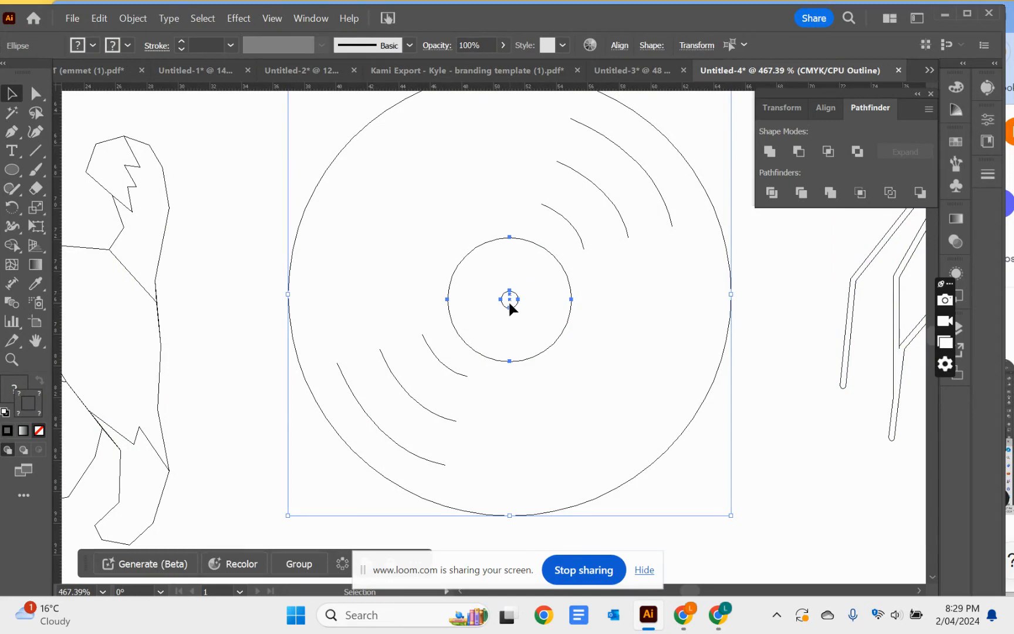
pyautogui.click(618, 47)
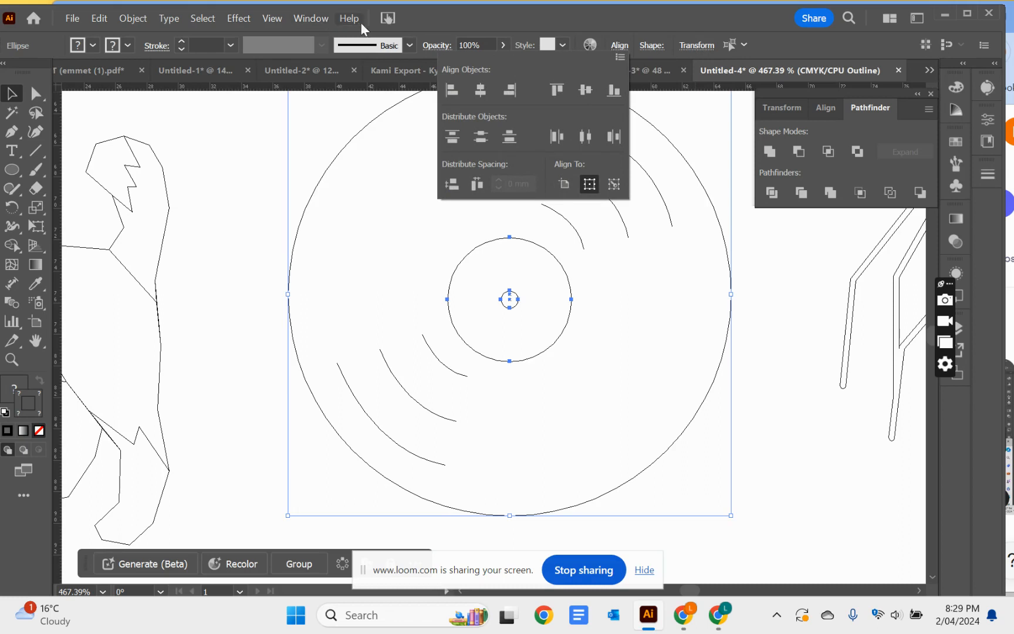
pyautogui.click(482, 93)
pyautogui.click(587, 91)
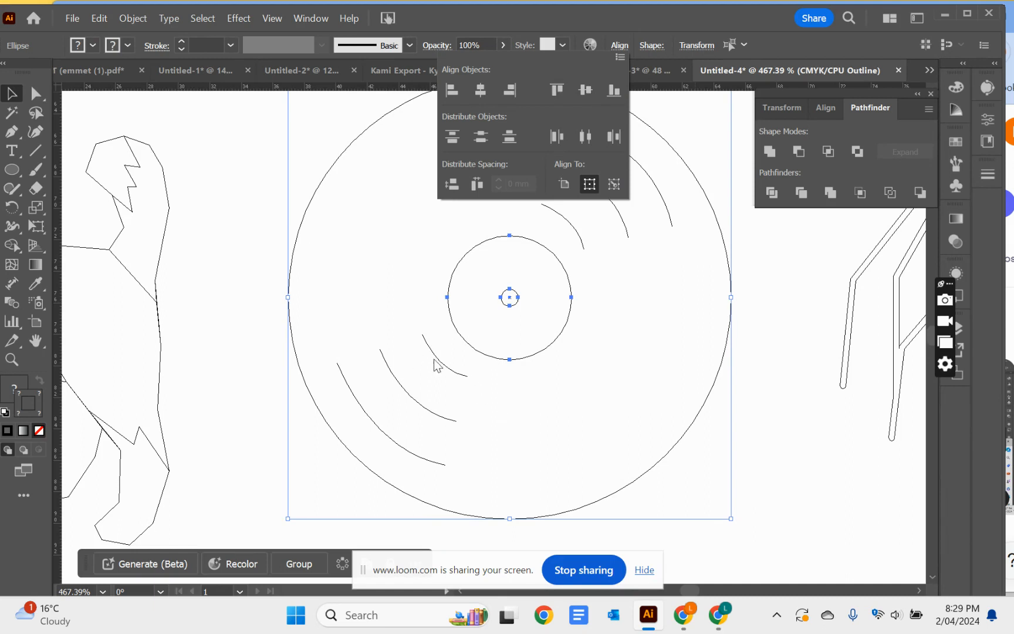
pyautogui.click(135, 107)
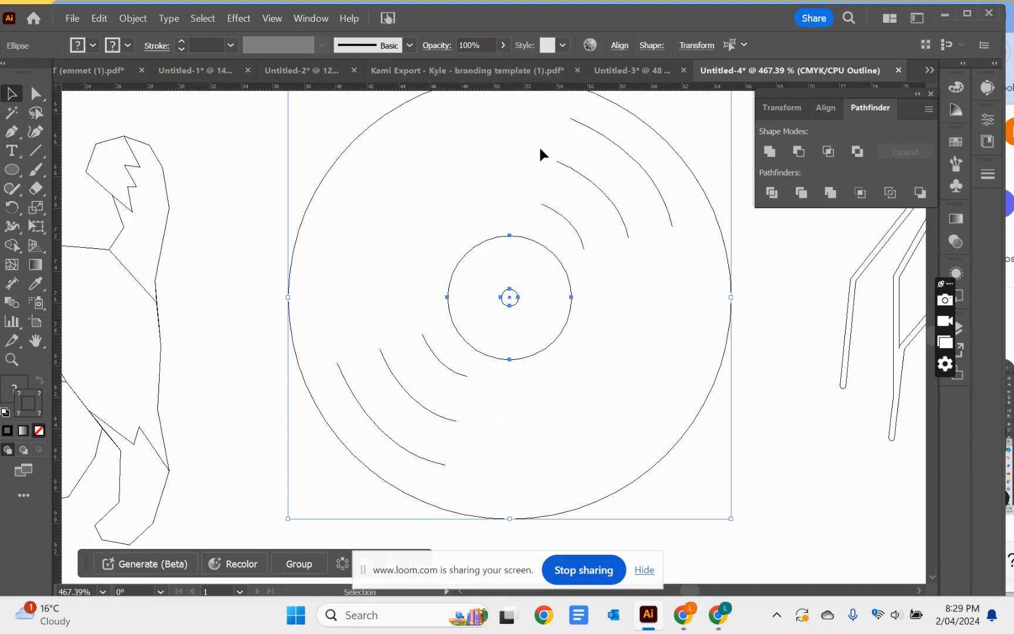
# Rotate the record's three upper arcs slightly counterclockwise and try to adjust the rotation of the lower arc group
pyautogui.moveTo(517, 118); pyautogui.dragTo(615, 218)
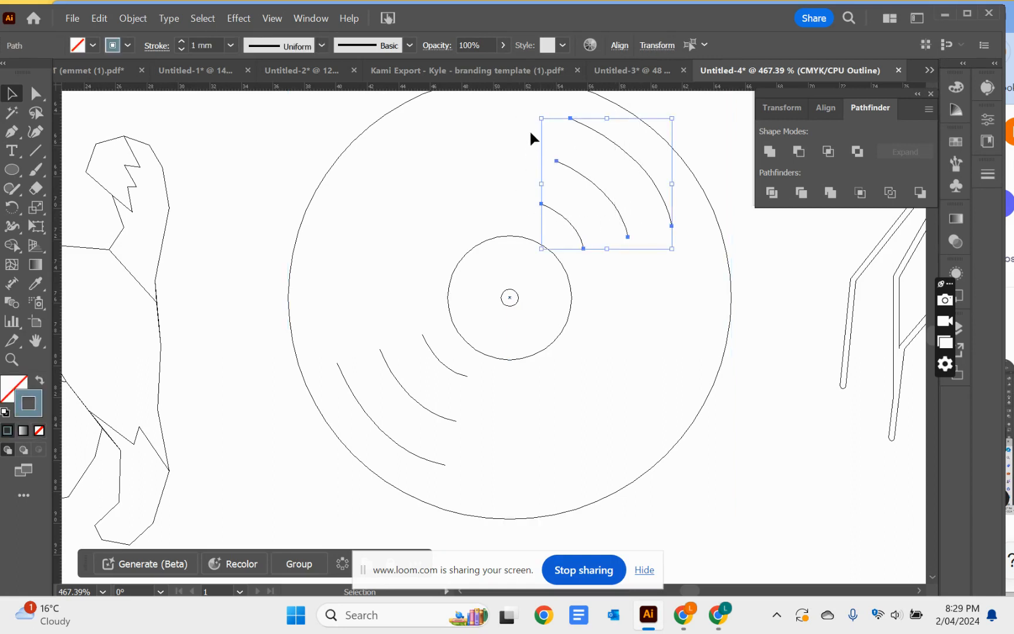
pyautogui.moveTo(530, 109); pyautogui.dragTo(530, 116)
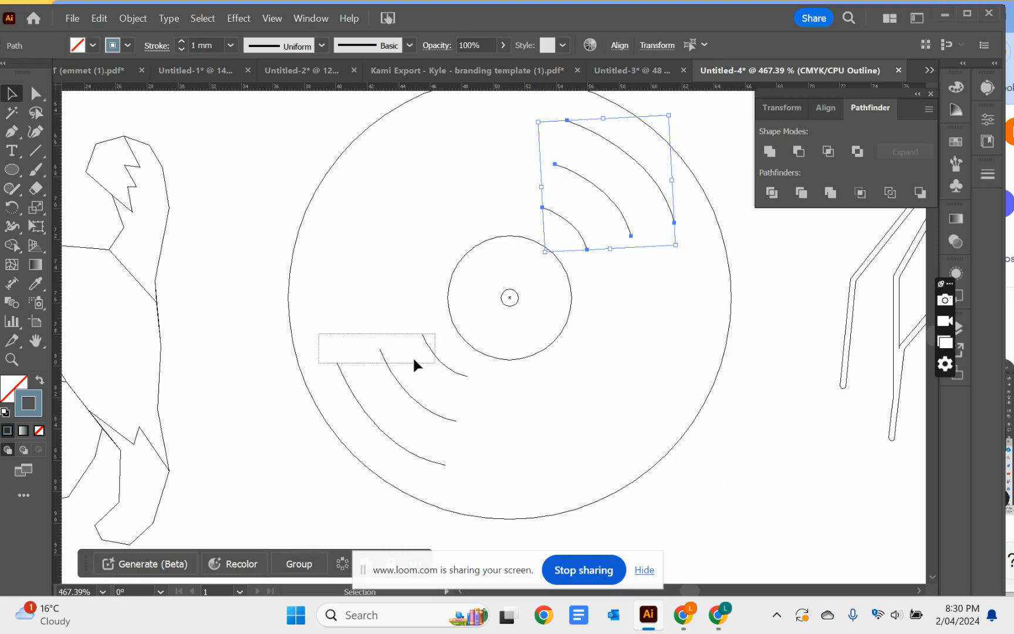
pyautogui.moveTo(413, 360); pyautogui.dragTo(414, 360)
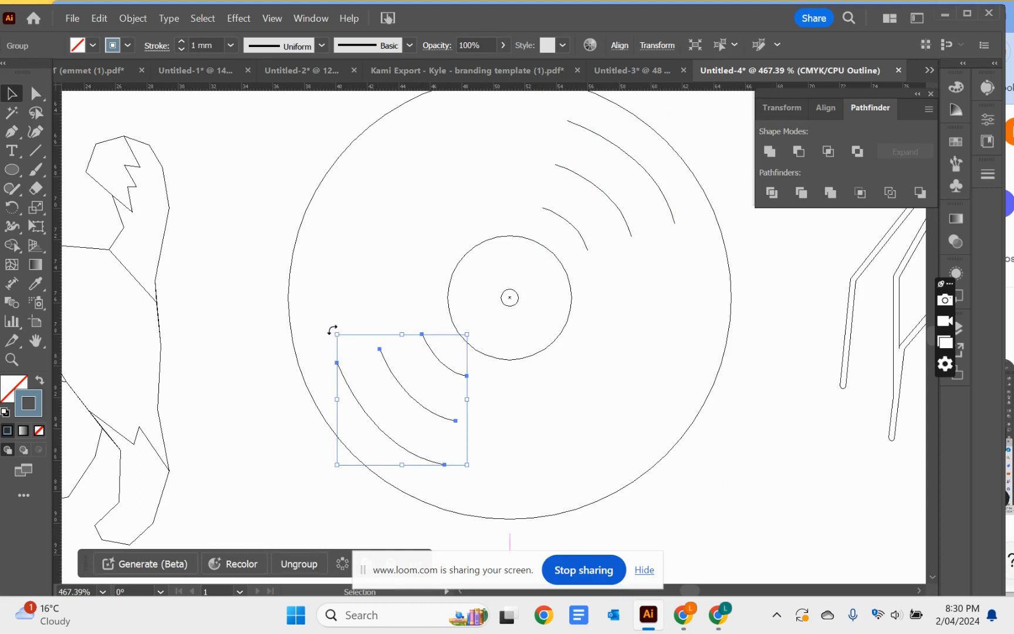
pyautogui.moveTo(331, 330); pyautogui.dragTo(334, 322)
pyautogui.click(235, 304)
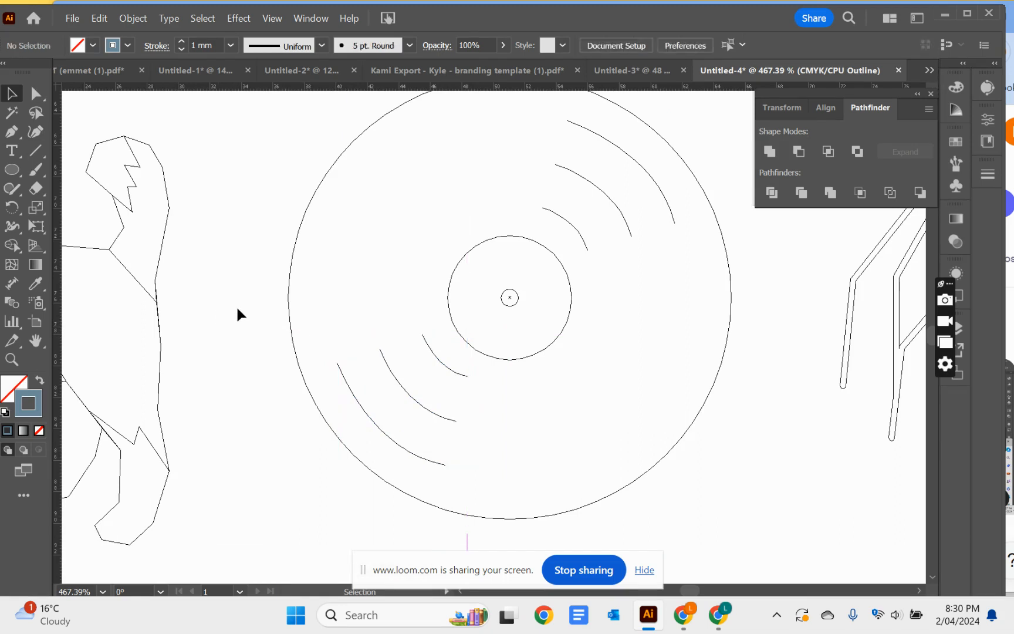
# Return to preview view and give all six blue arcs on the record round stroke caps
pyautogui.hotkey('ctrl', 'y')
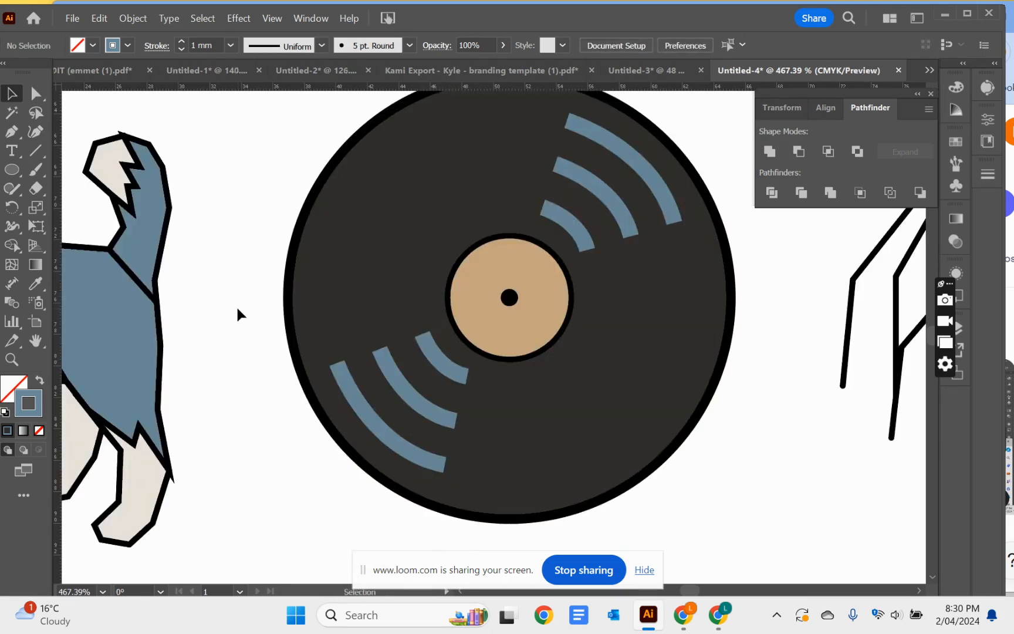
pyautogui.click(352, 398)
pyautogui.keyDown('shift'); pyautogui.click(576, 230); pyautogui.keyUp('shift')
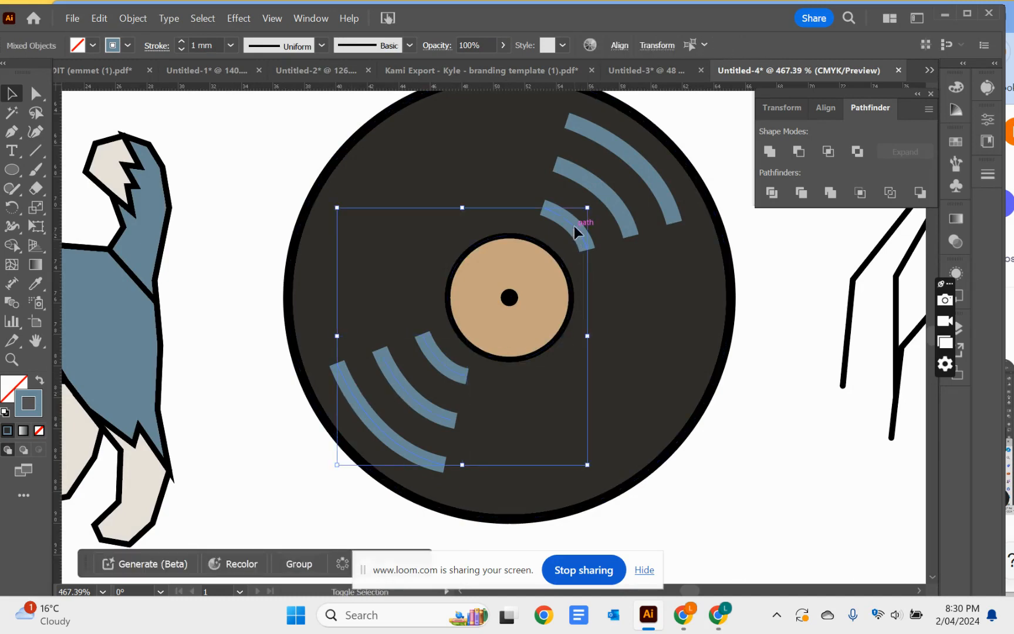
pyautogui.keyDown('shift'); pyautogui.click(613, 205); pyautogui.keyUp('shift')
pyautogui.keyDown('shift'); pyautogui.click(647, 171); pyautogui.keyUp('shift')
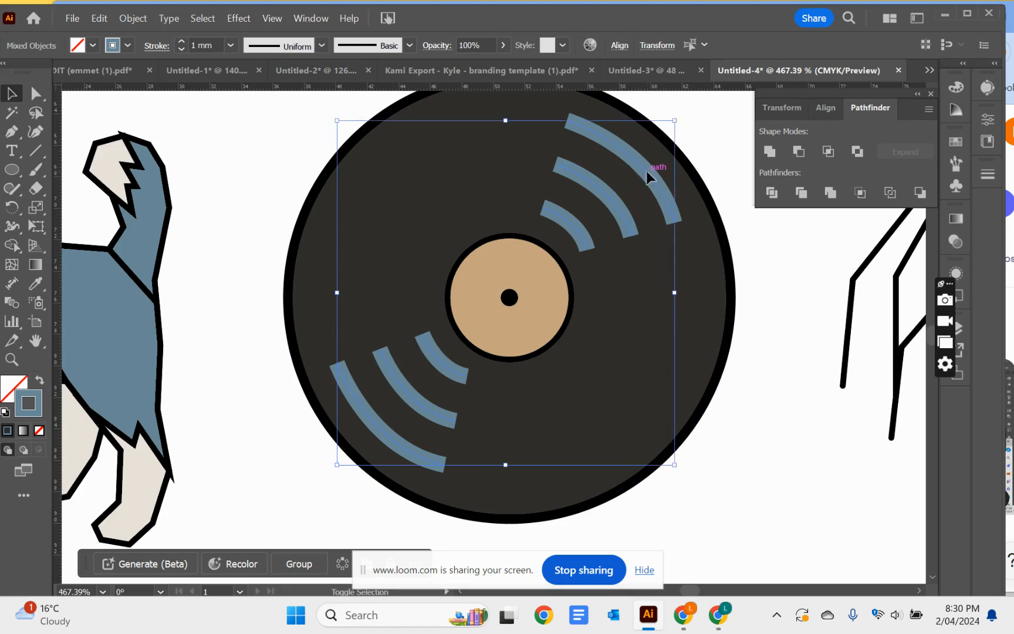
pyautogui.click(156, 45)
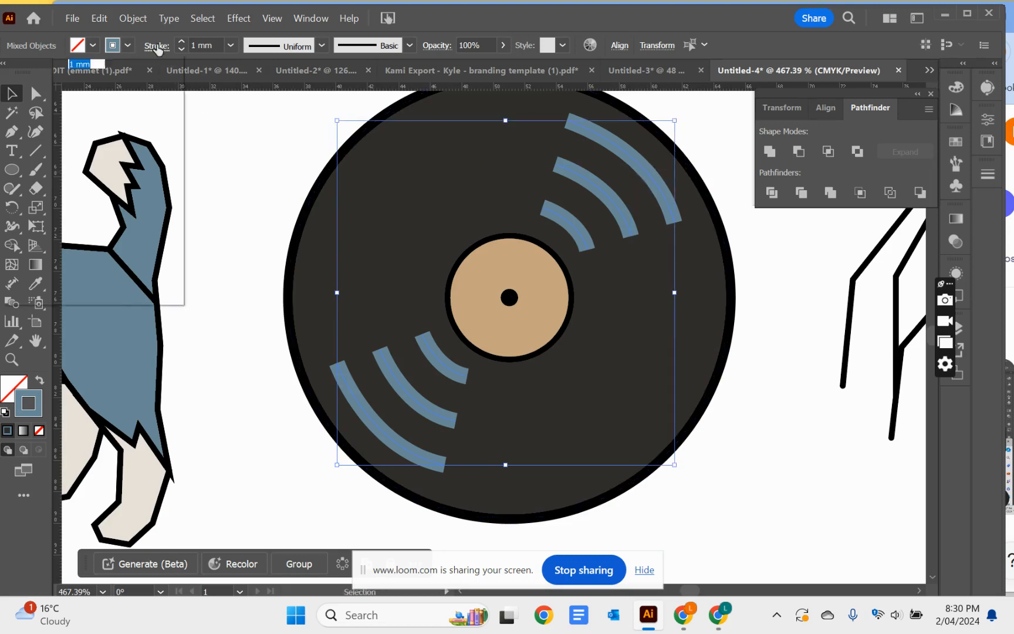
pyautogui.click(79, 87)
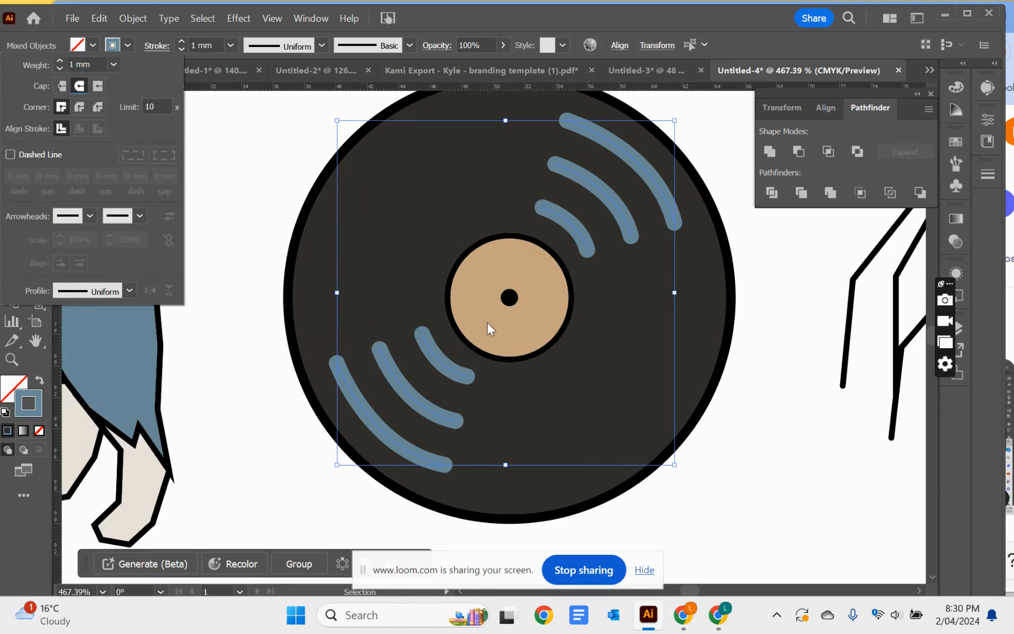
pyautogui.click(251, 265)
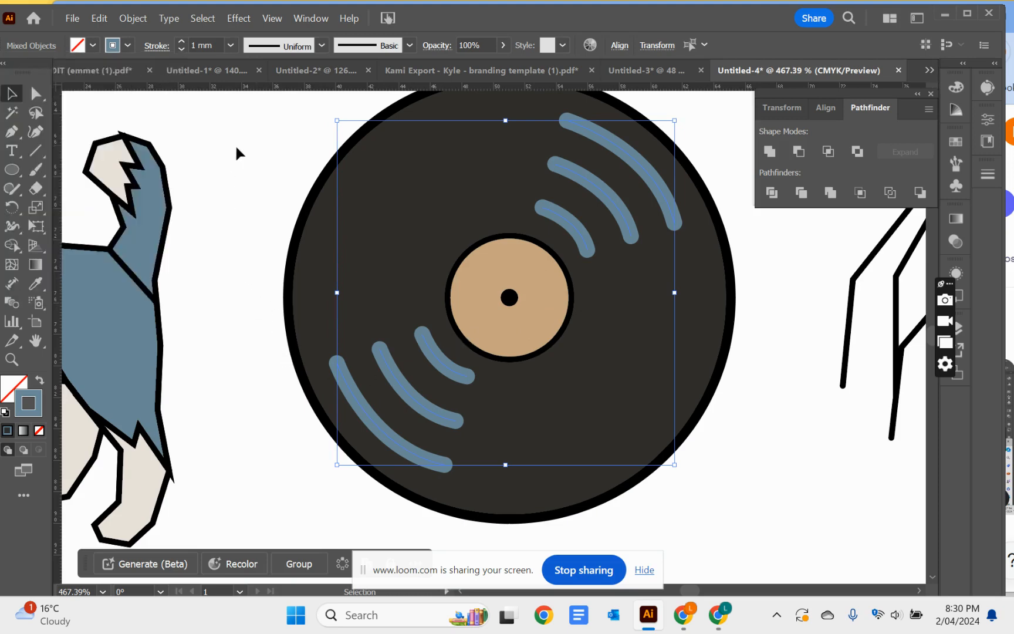
# Expand the appearance of the selected blue arcs, and expand them with both Fill and Stroke enabled
pyautogui.click(132, 18)
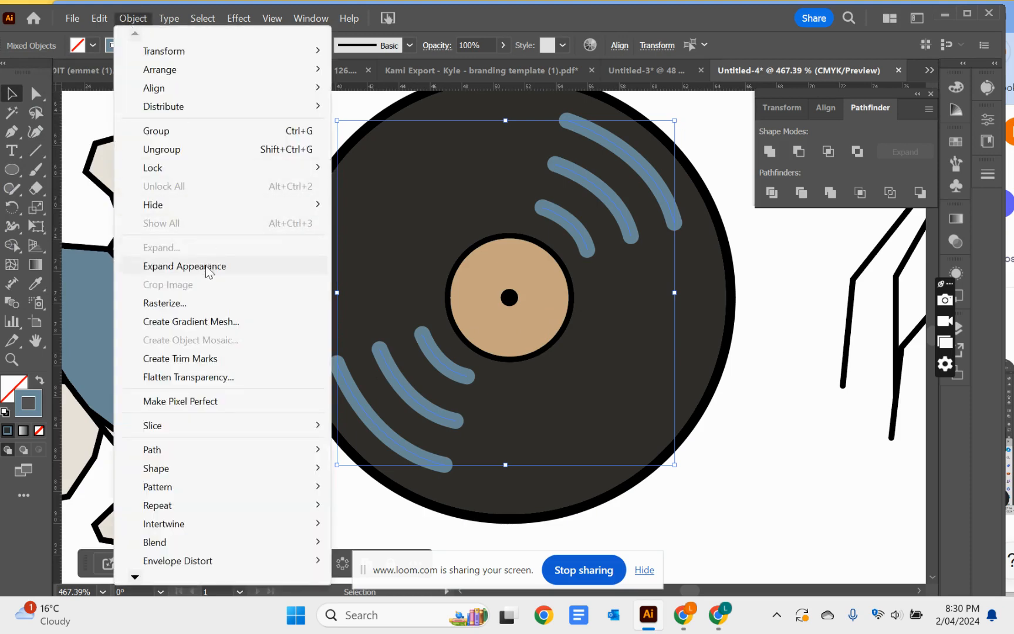
pyautogui.click(187, 265)
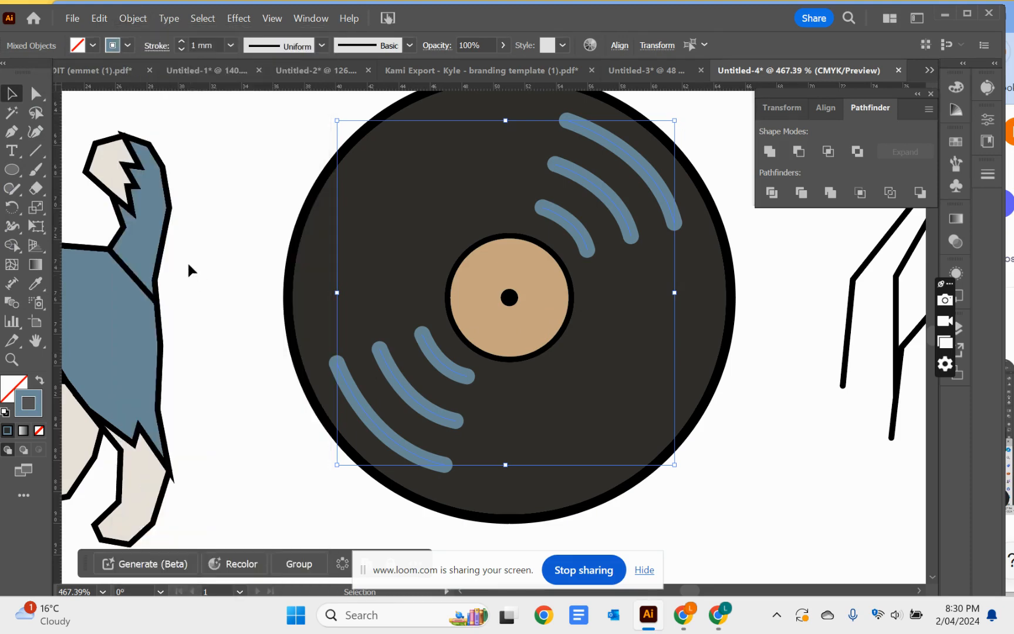
pyautogui.click(131, 20)
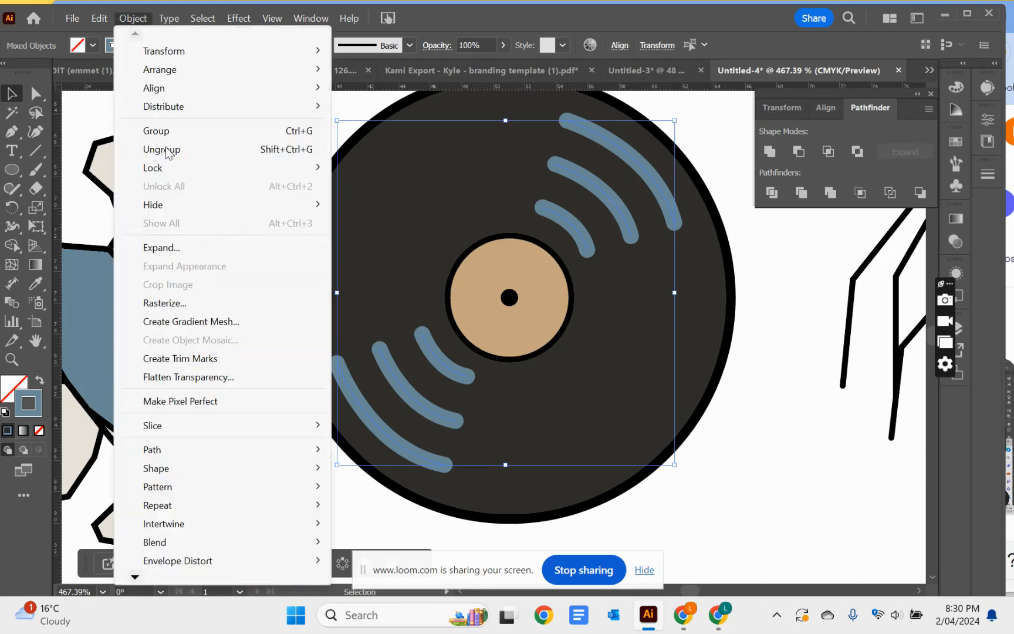
pyautogui.click(179, 252)
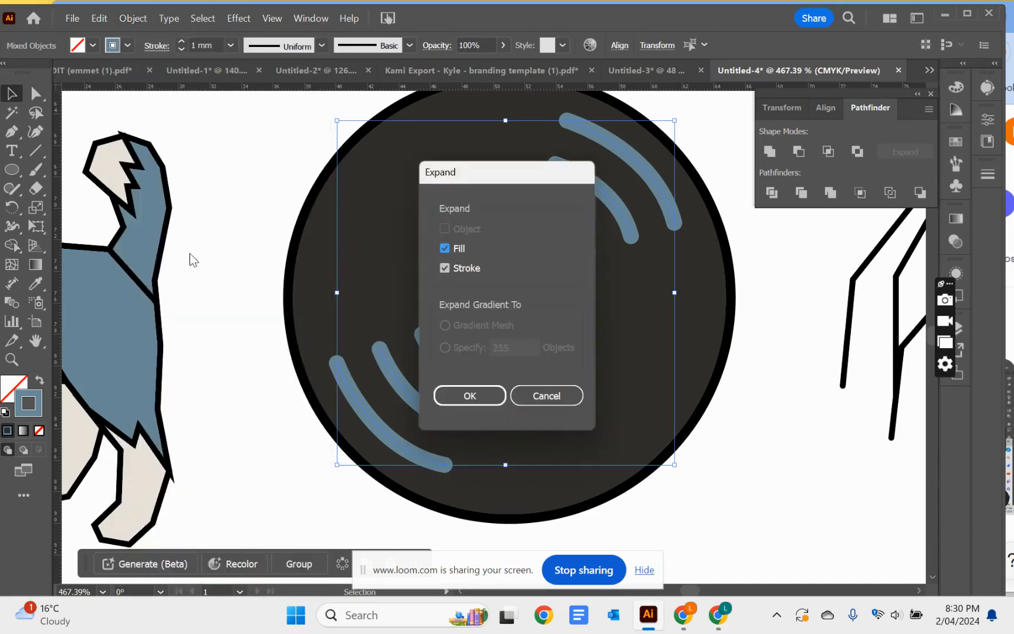
pyautogui.click(492, 396)
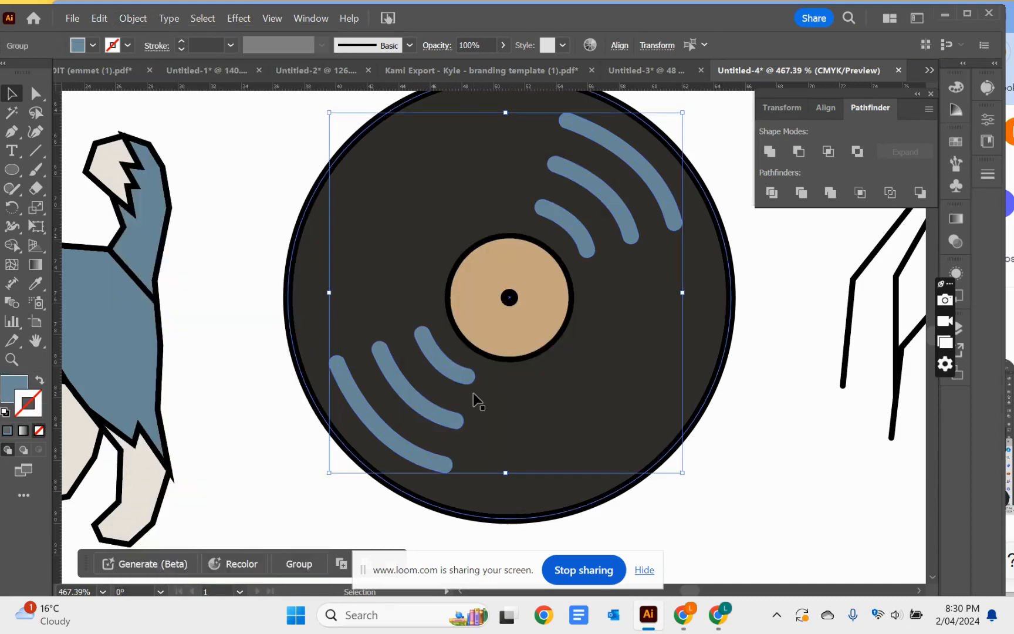
# Expand the appearance of the record's large outer disc, then expand its fill and stroke into separate shapes
pyautogui.click(291, 274)
pyautogui.click(127, 21)
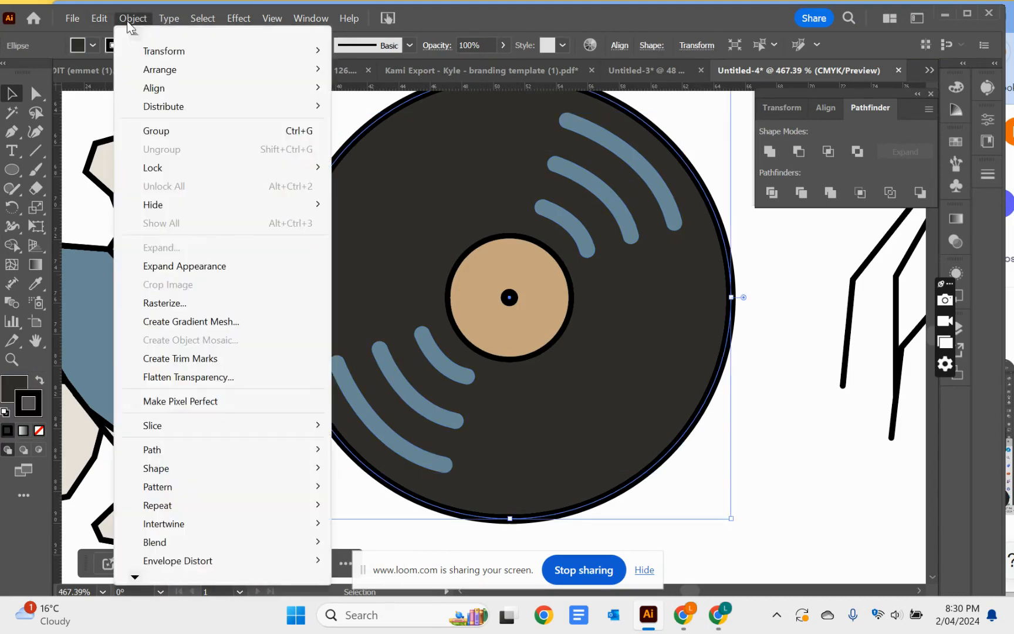
pyautogui.click(182, 266)
pyautogui.click(278, 274)
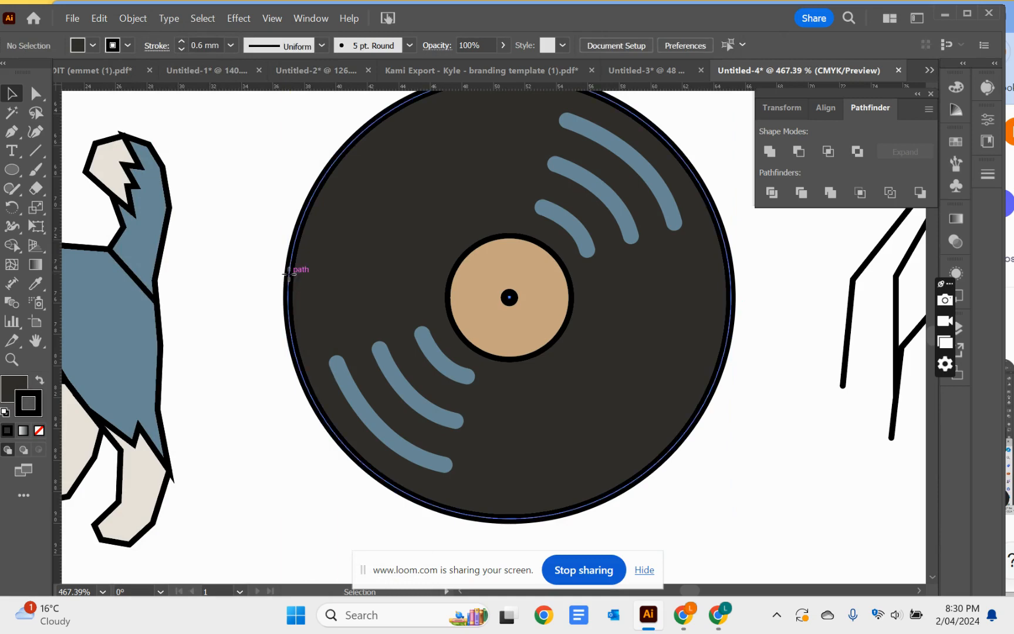
pyautogui.click(293, 270)
pyautogui.click(130, 21)
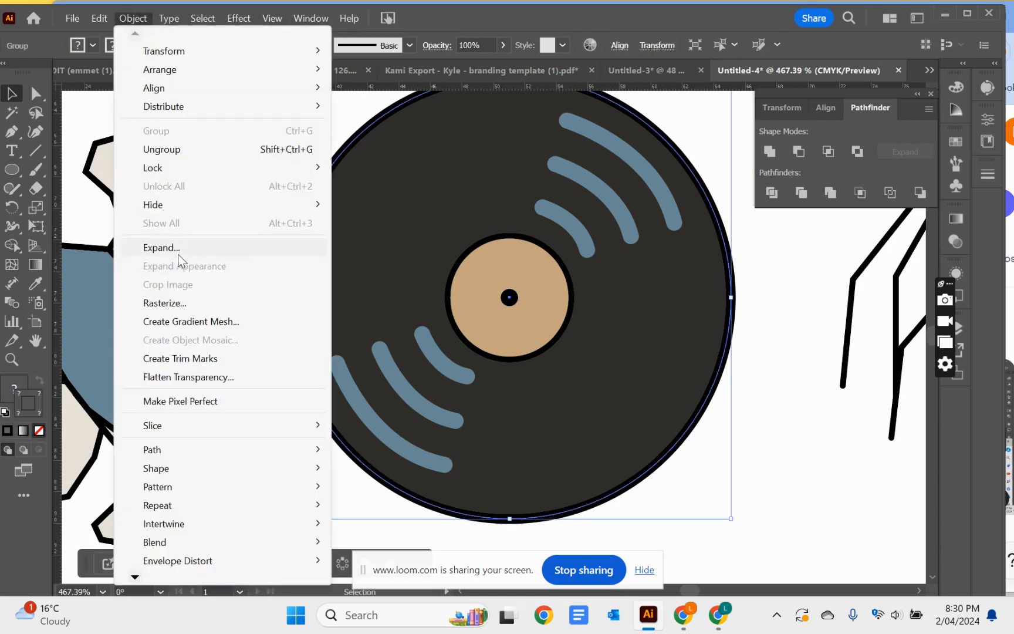
pyautogui.click(179, 249)
pyautogui.click(445, 402)
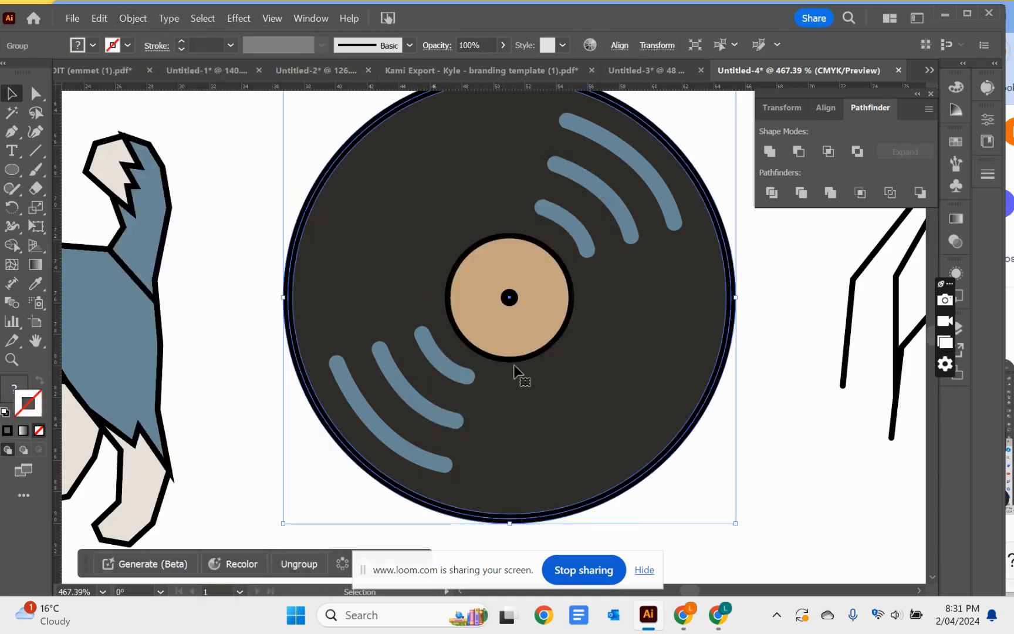
# Expand the appearance of the tan label circle at the record's centre
pyautogui.click(508, 300)
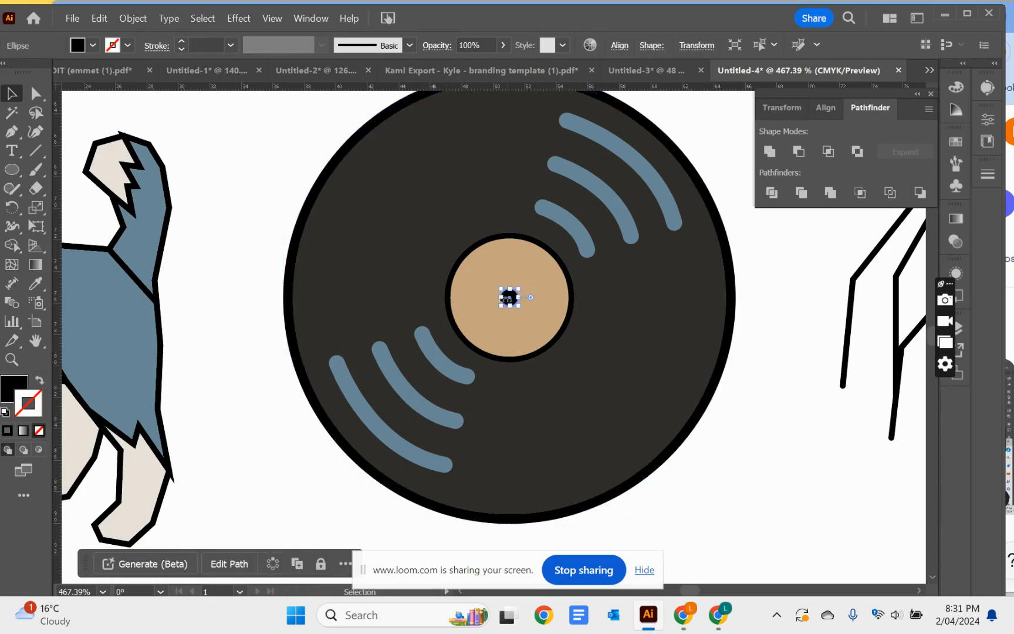
pyautogui.click(459, 270)
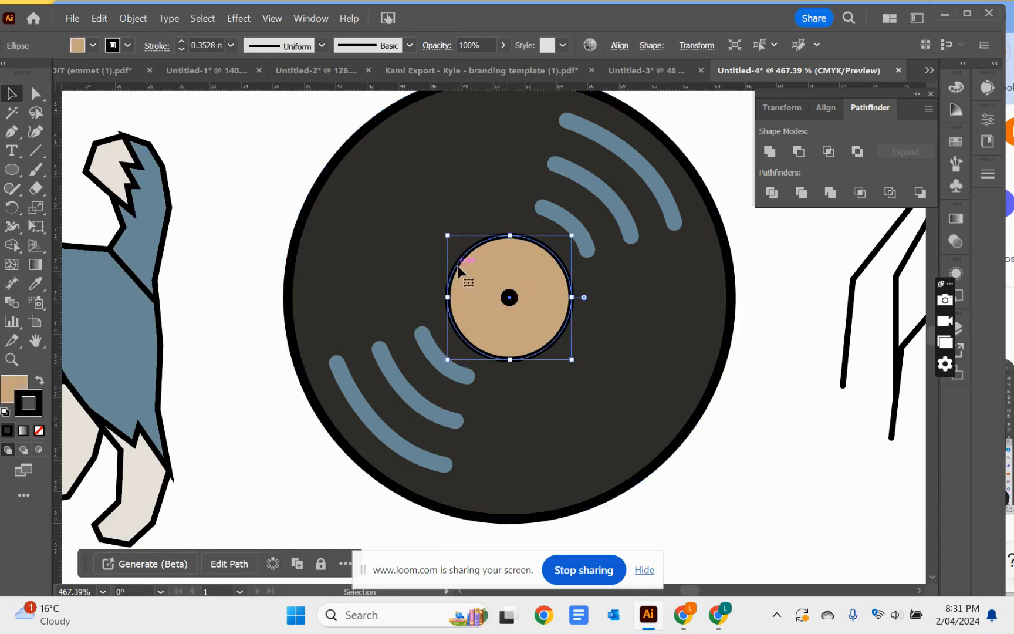
pyautogui.click(133, 18)
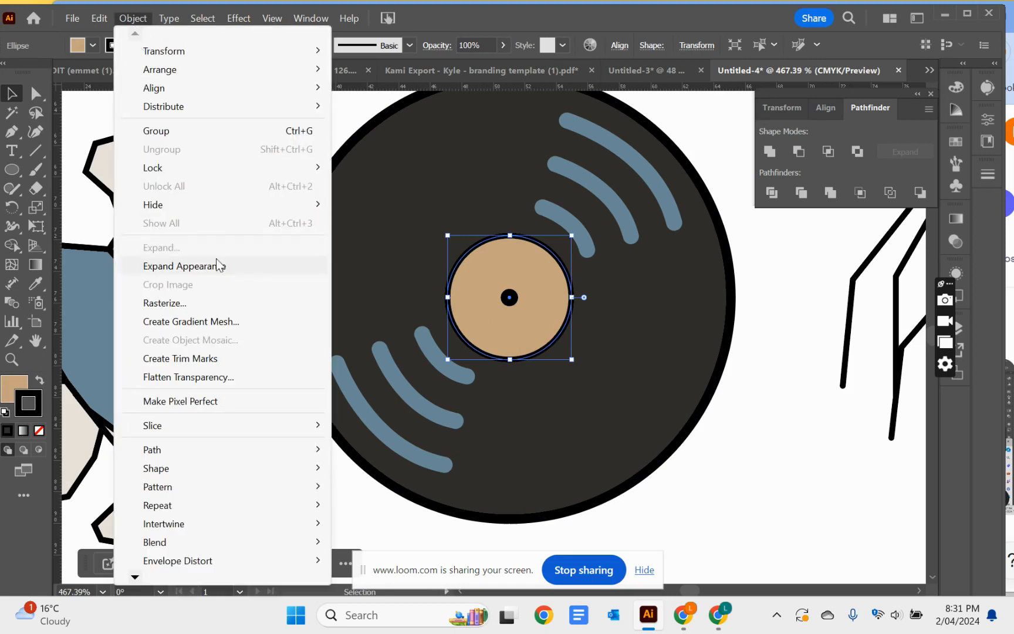
pyautogui.click(345, 118)
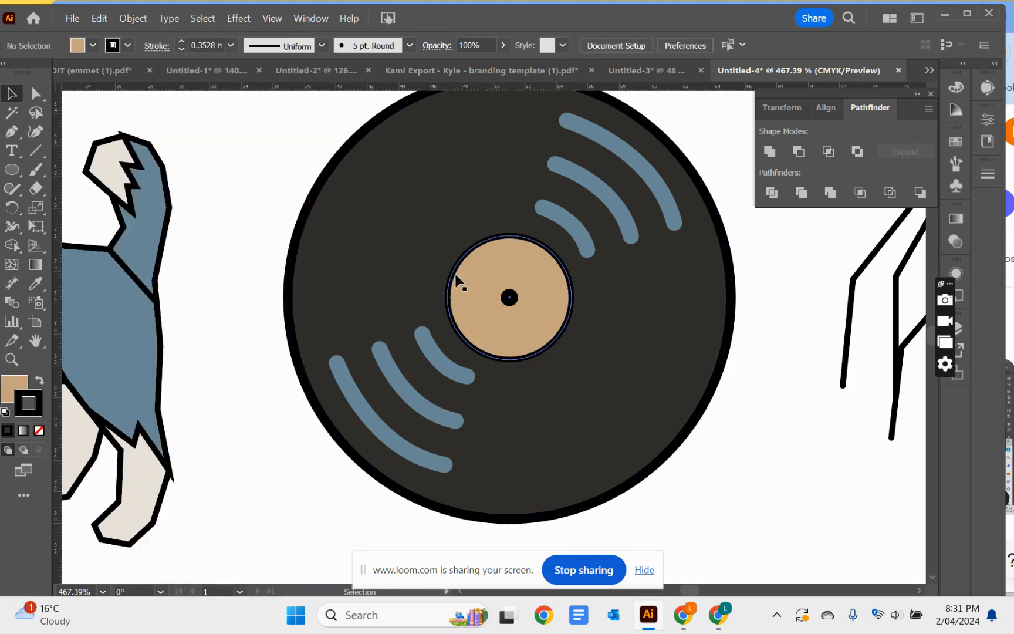
pyautogui.click(457, 276)
pyautogui.click(133, 18)
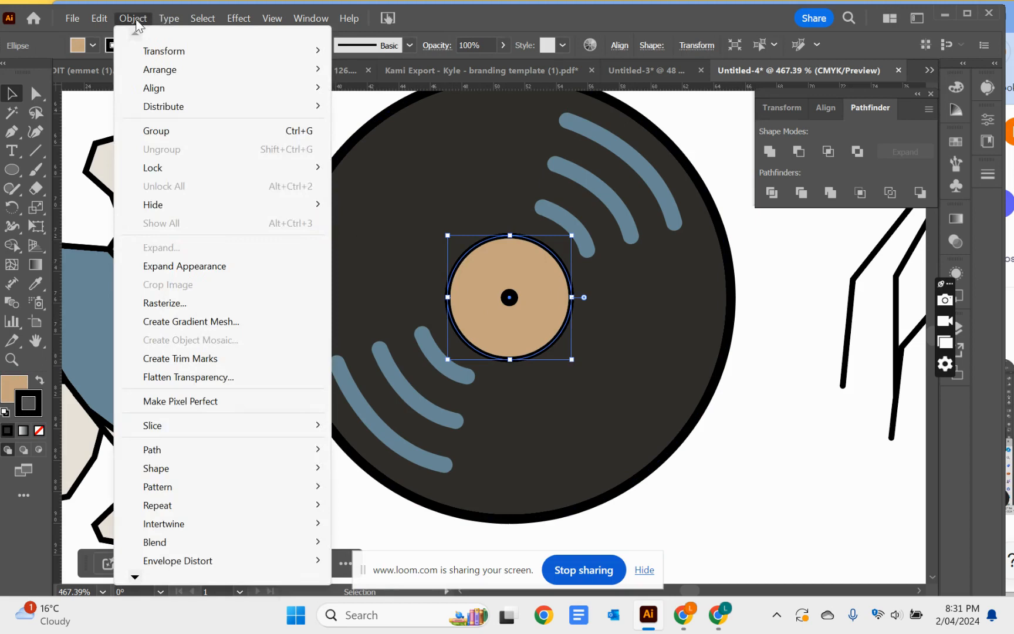
pyautogui.click(165, 265)
pyautogui.click(242, 260)
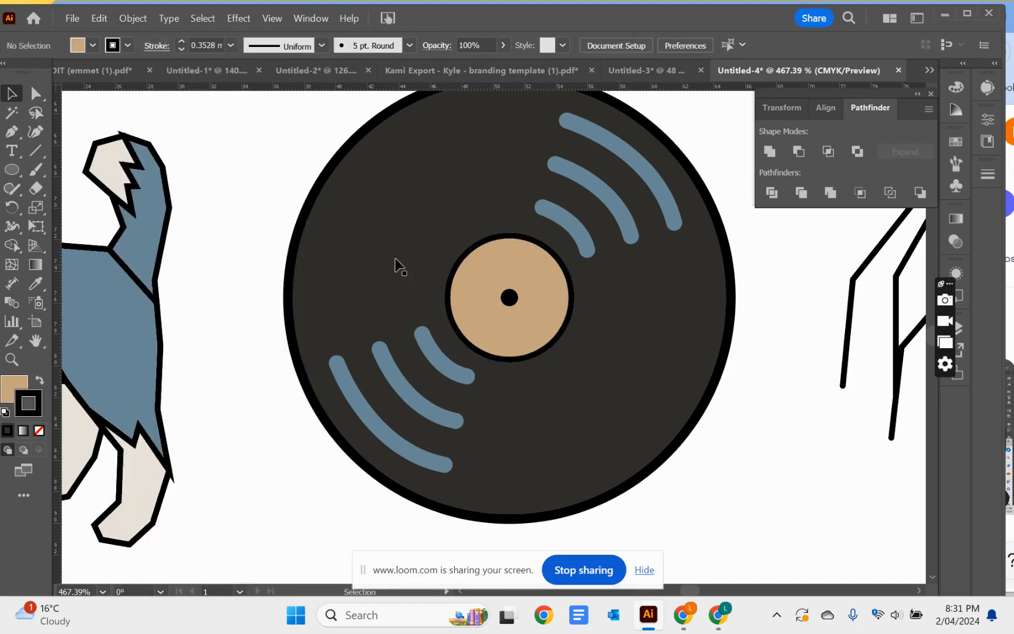
# Expand the tan label circle's fill and stroke into separate shapes
pyautogui.click(457, 267)
pyautogui.click(133, 18)
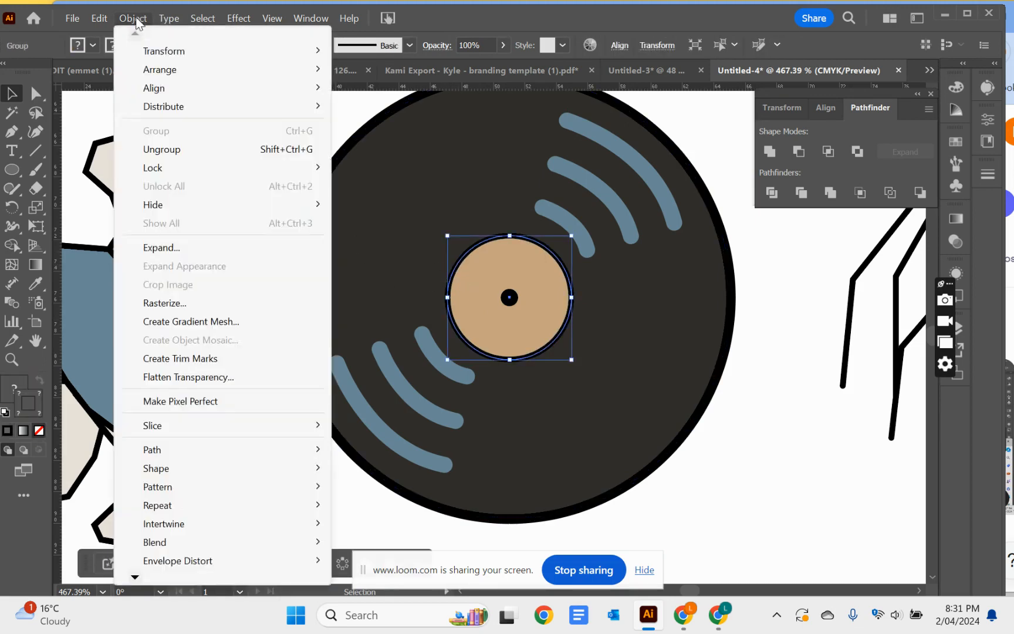
pyautogui.click(210, 249)
pyautogui.click(465, 395)
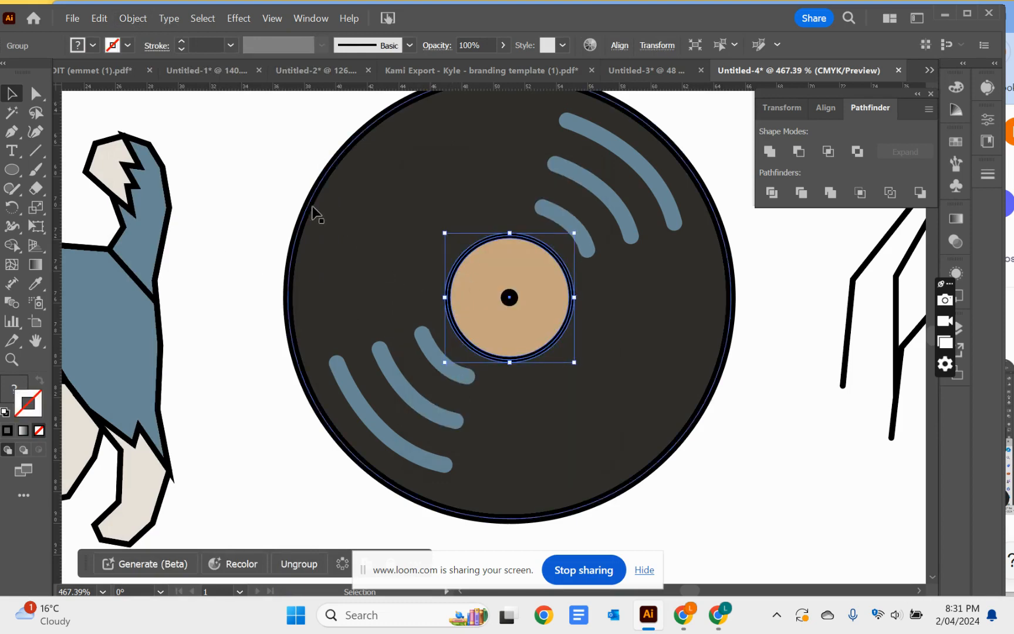
pyautogui.click(133, 18)
pyautogui.click(179, 249)
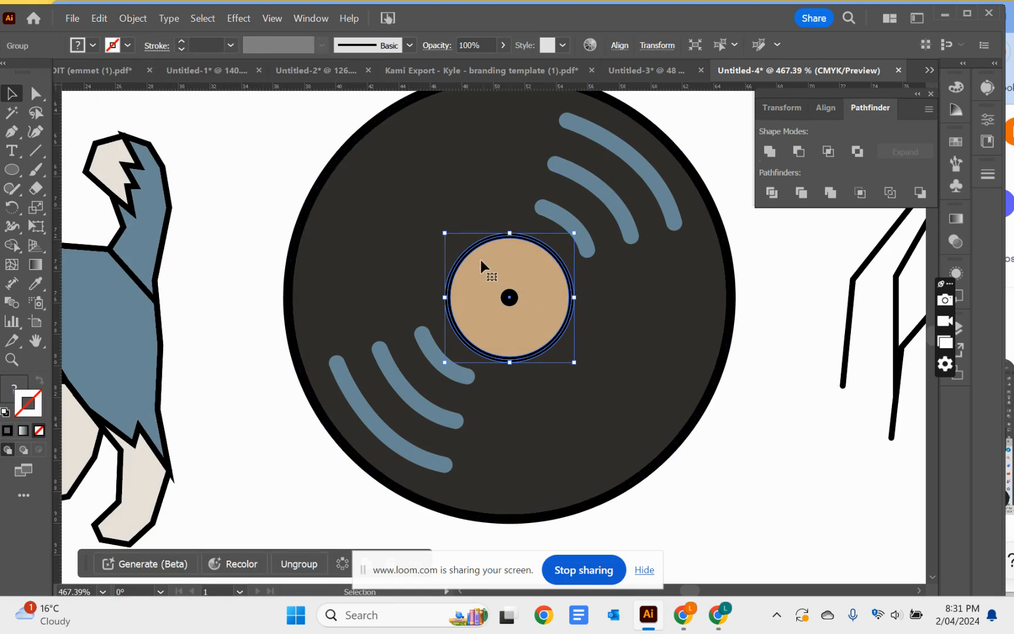
# Try uniting the label's expanded fill and outline into one shape, and undo it
pyautogui.click(770, 153)
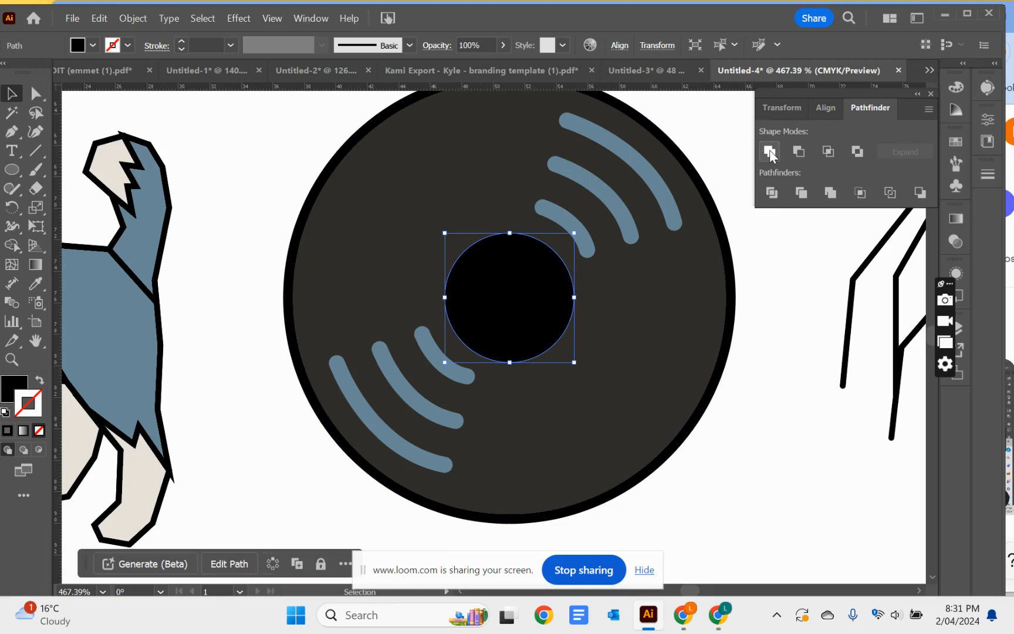
pyautogui.hotkey('ctrl', 'z')
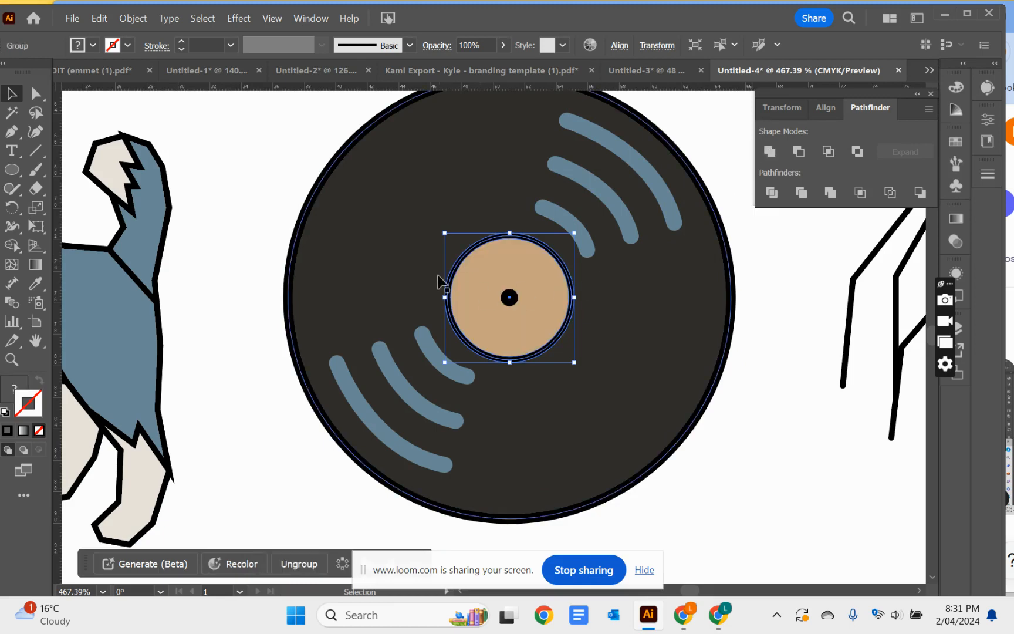
# Apply Pathfinder Merge to the label's expanded fill and black outline, and check the paths left around the label
pyautogui.click(15, 358)
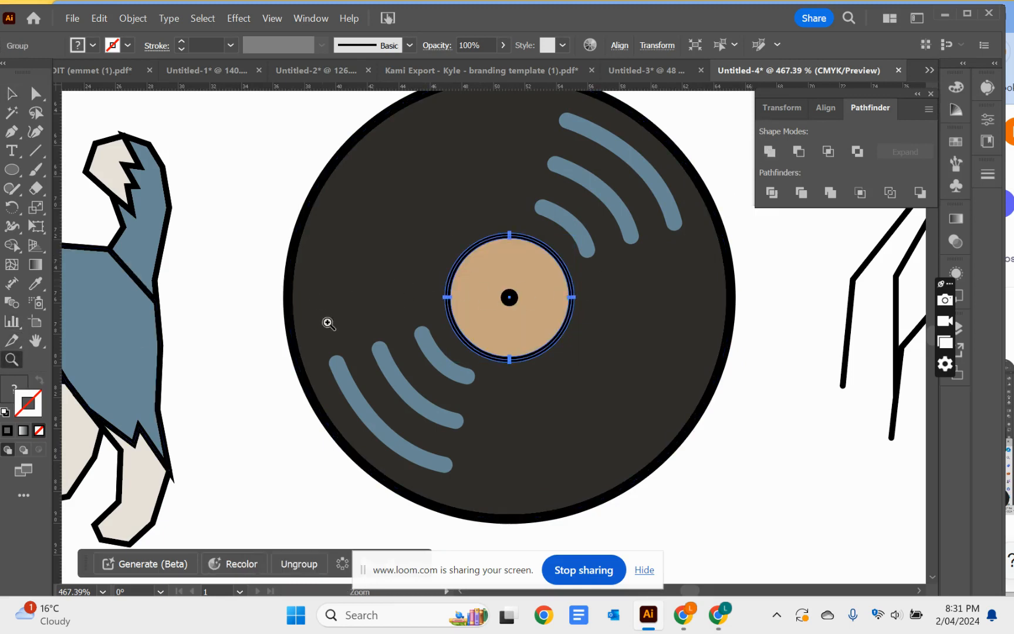
pyautogui.moveTo(446, 285); pyautogui.dragTo(595, 386)
pyautogui.click(596, 385)
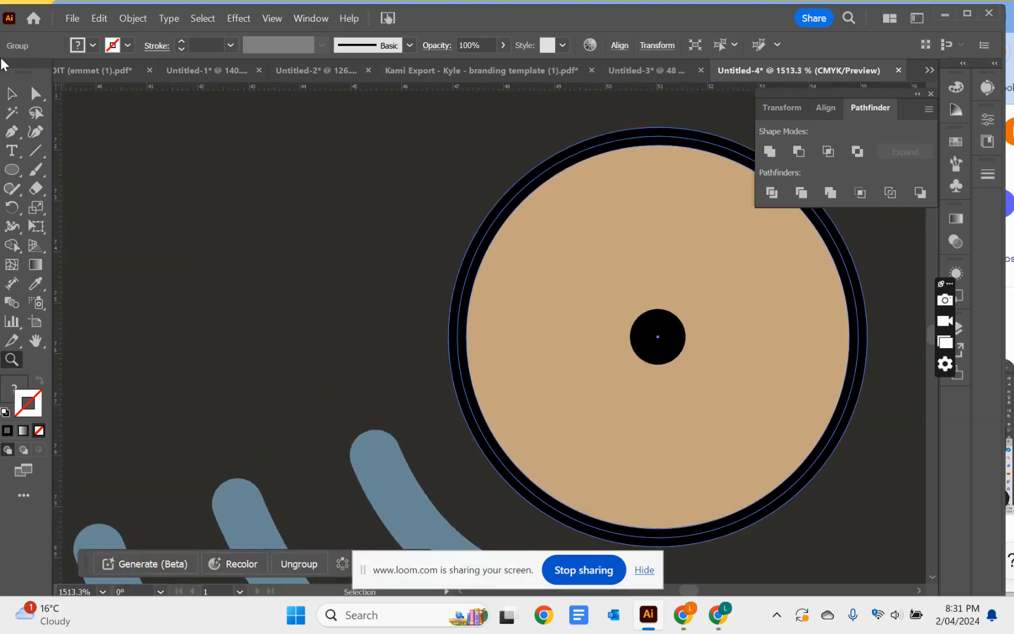
pyautogui.click(36, 94)
pyautogui.click(299, 247)
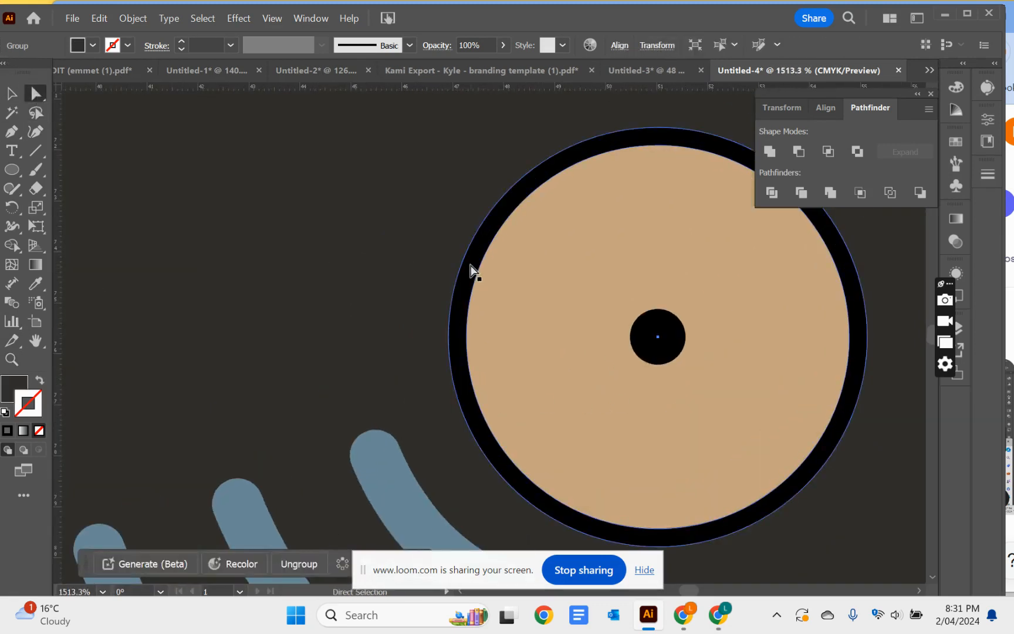
pyautogui.click(520, 287)
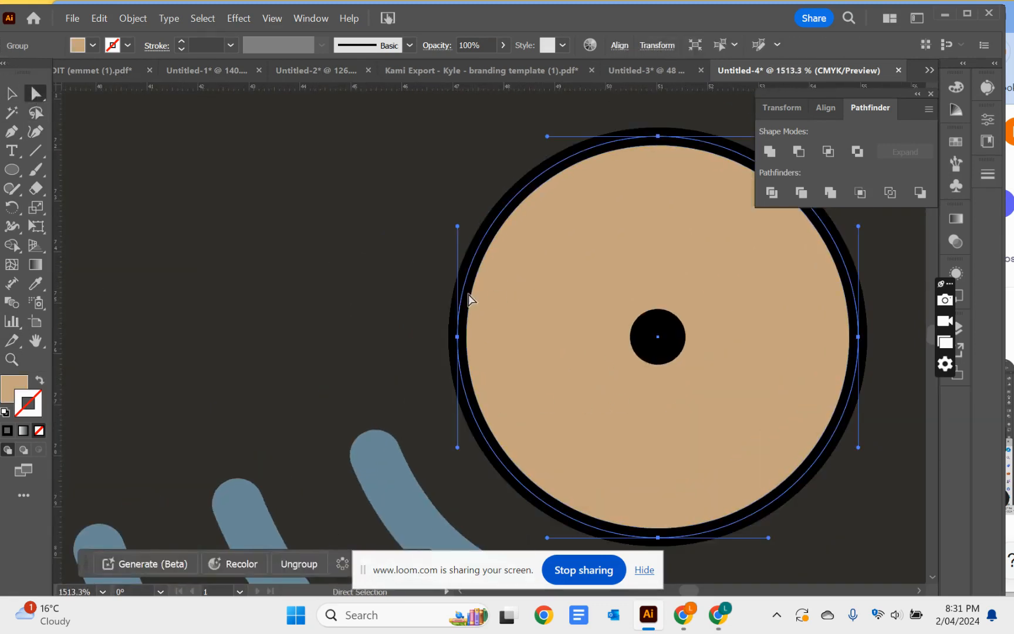
pyautogui.click(475, 263)
pyautogui.keyDown('shift'); pyautogui.click(530, 301); pyautogui.keyUp('shift')
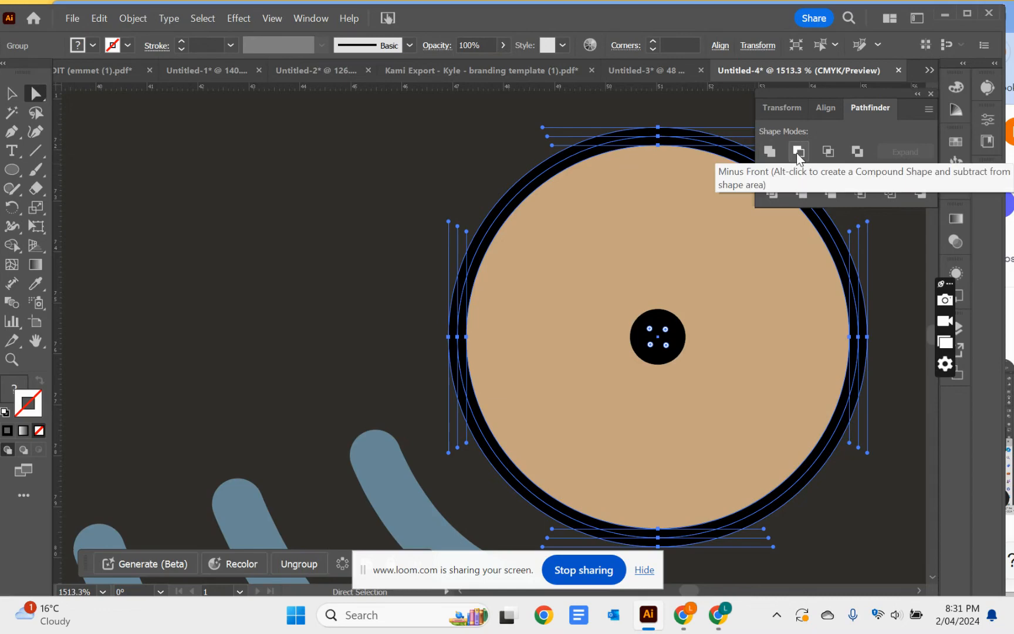
pyautogui.click(829, 194)
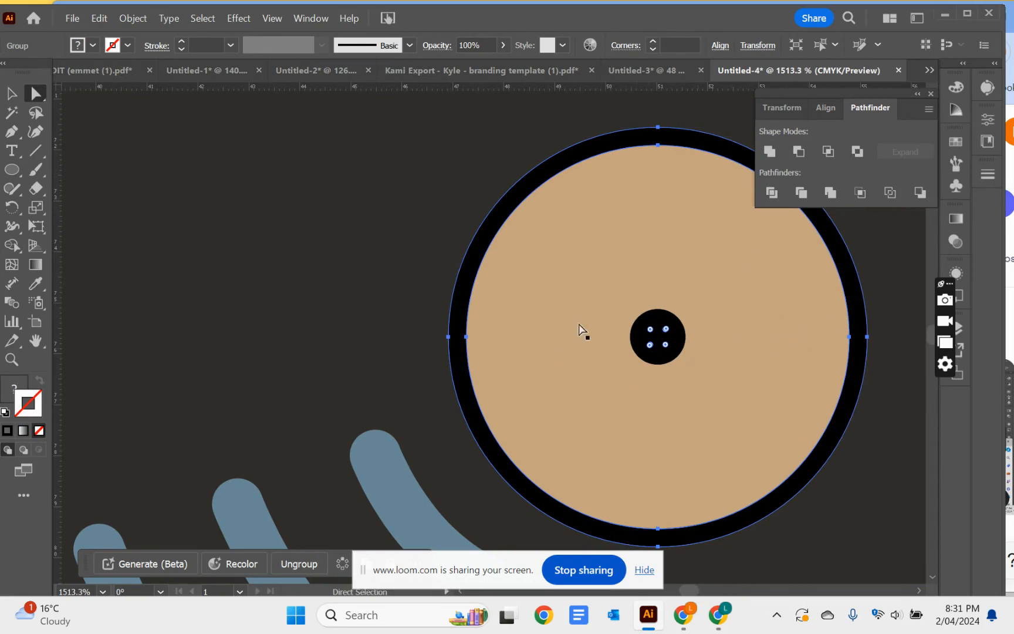
pyautogui.click(512, 304)
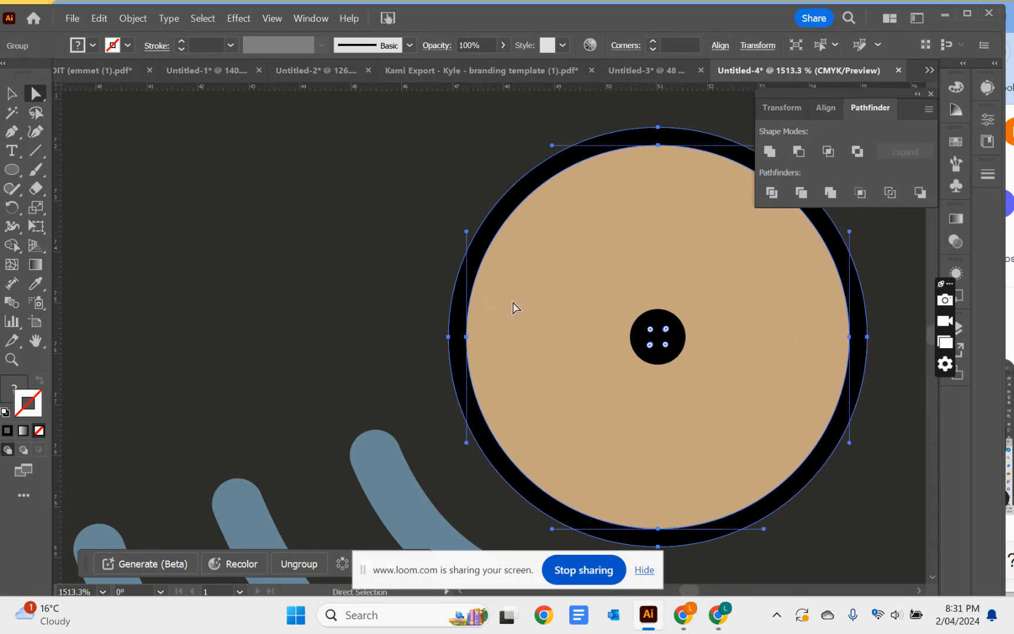
pyautogui.click(435, 243)
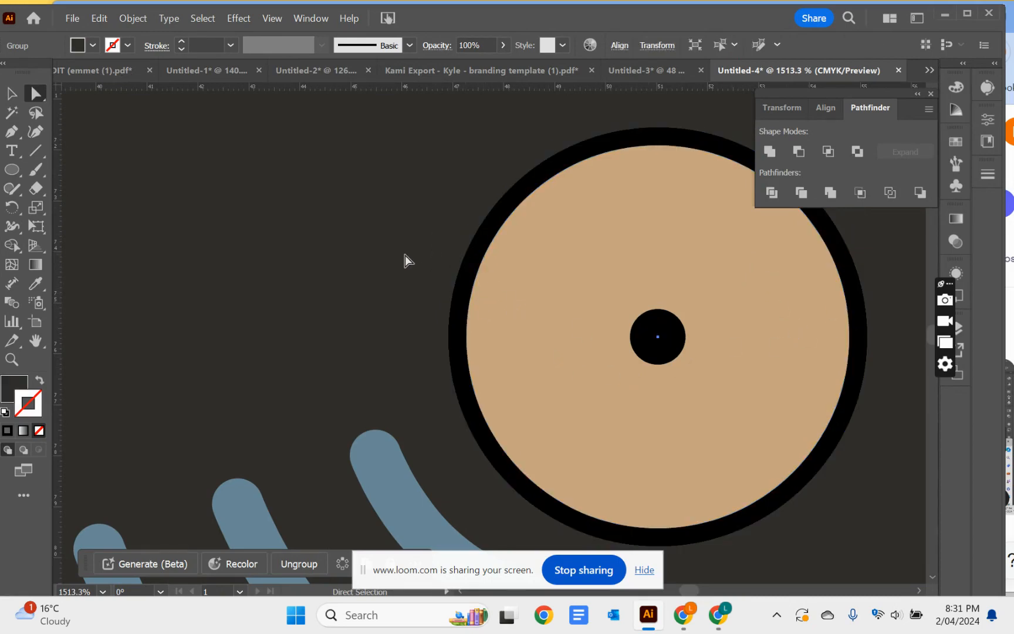
# Apply Pathfinder Merge to the expanded fill and black outline of the record's large outer disc
pyautogui.hotkey('ctrl', '0')
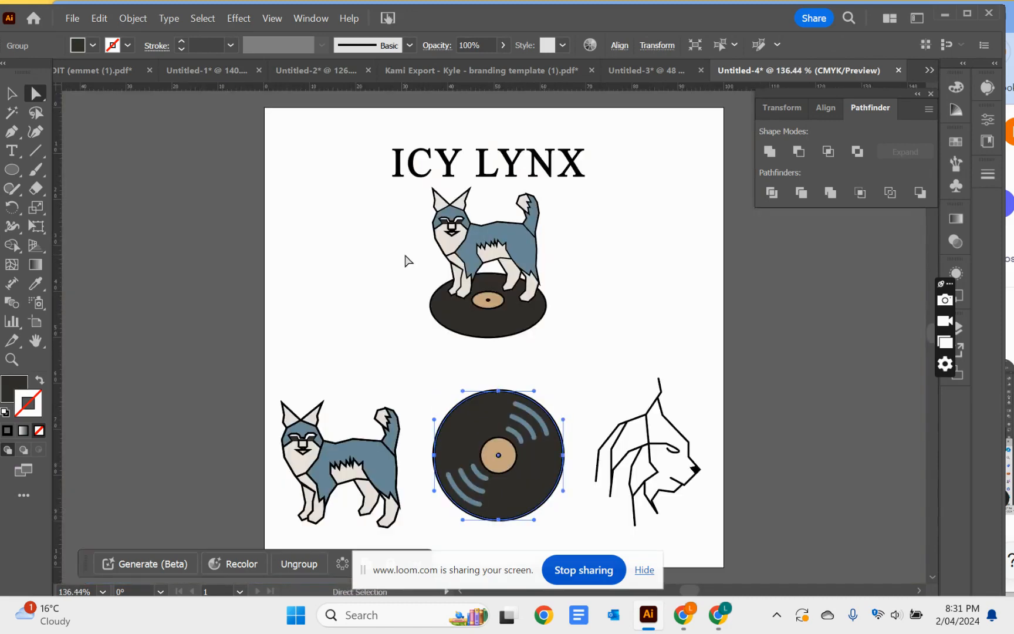
pyautogui.click(11, 359)
pyautogui.click(471, 463)
pyautogui.click(423, 340)
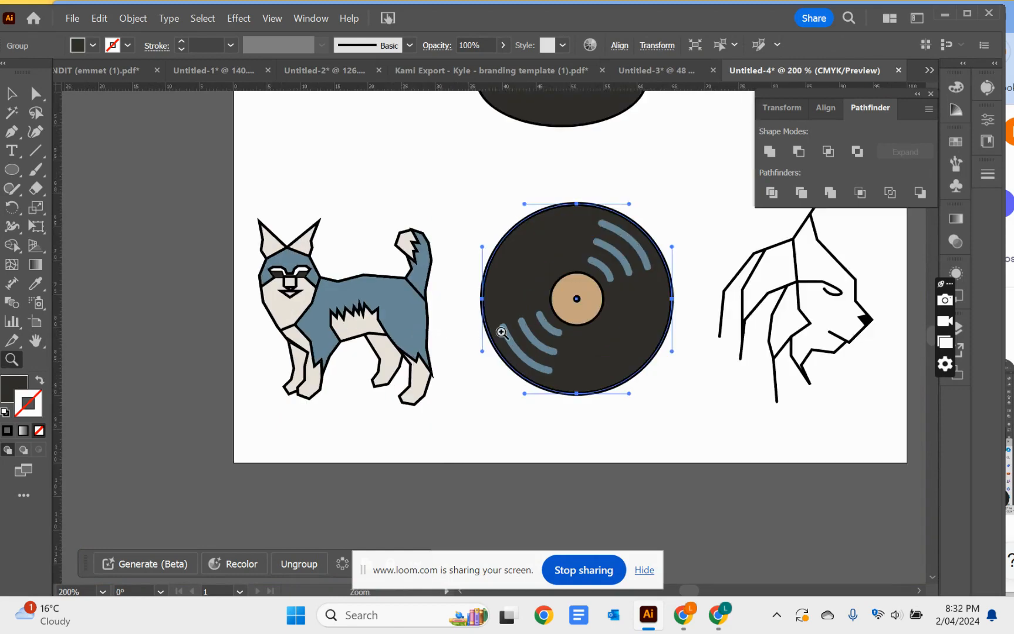
pyautogui.click(500, 330)
pyautogui.click(534, 336)
pyautogui.click(487, 352)
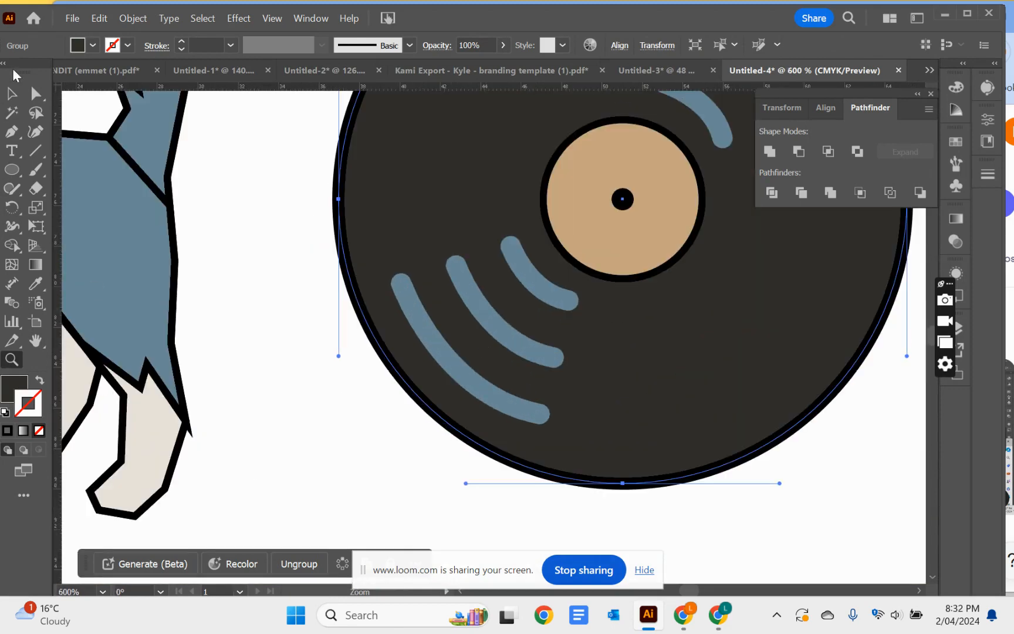
pyautogui.click(13, 94)
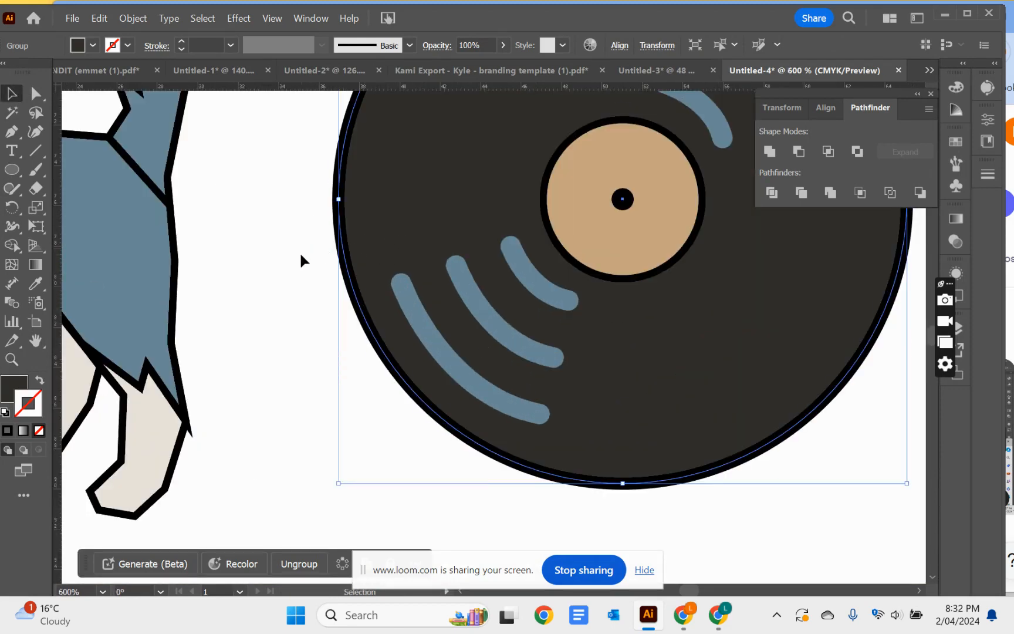
pyautogui.click(300, 254)
pyautogui.click(392, 245)
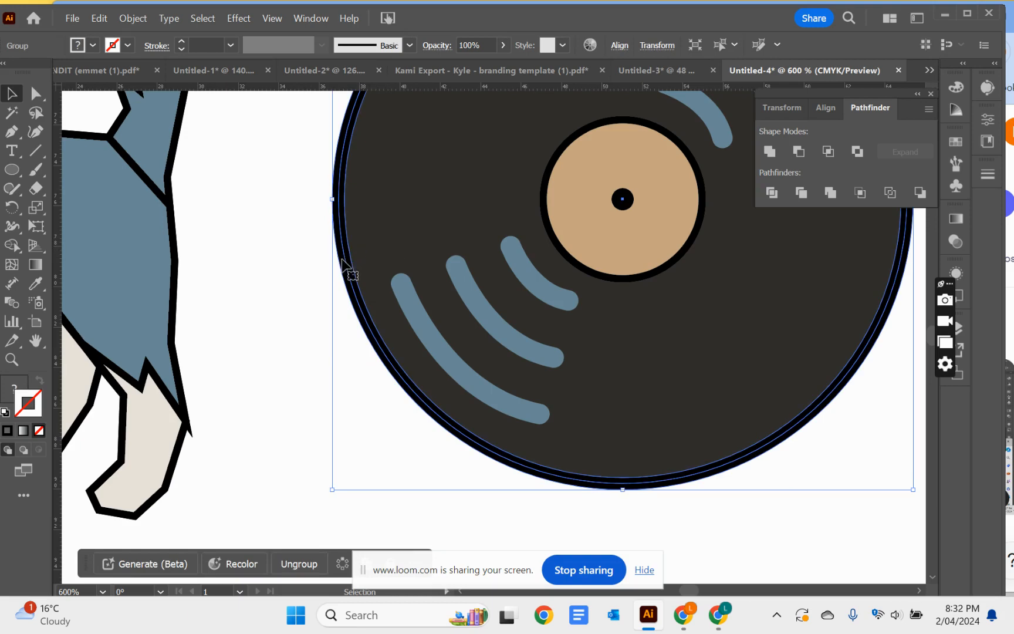
pyautogui.click(306, 269)
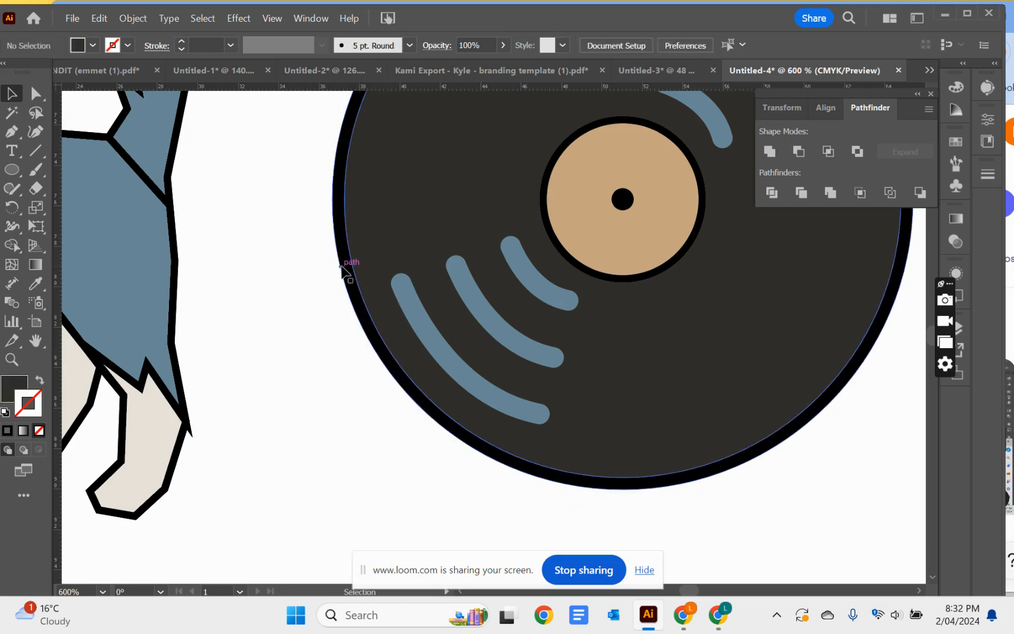
pyautogui.click(348, 267)
pyautogui.keyDown('shift'); pyautogui.click(385, 228); pyautogui.keyUp('shift')
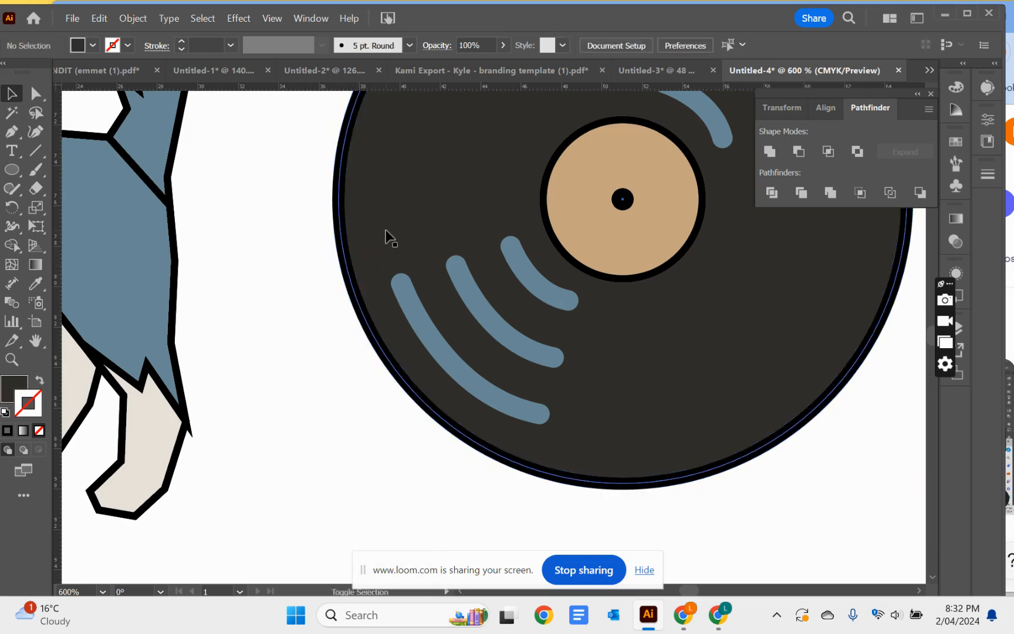
pyautogui.click(357, 219)
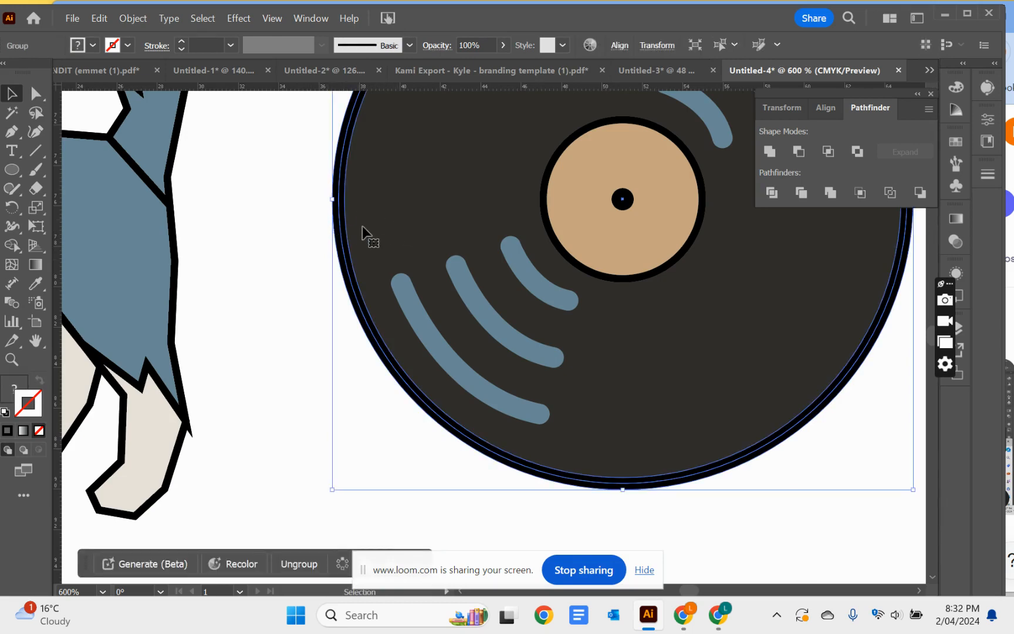
pyautogui.keyDown('shift'); pyautogui.click(334, 232); pyautogui.keyUp('shift')
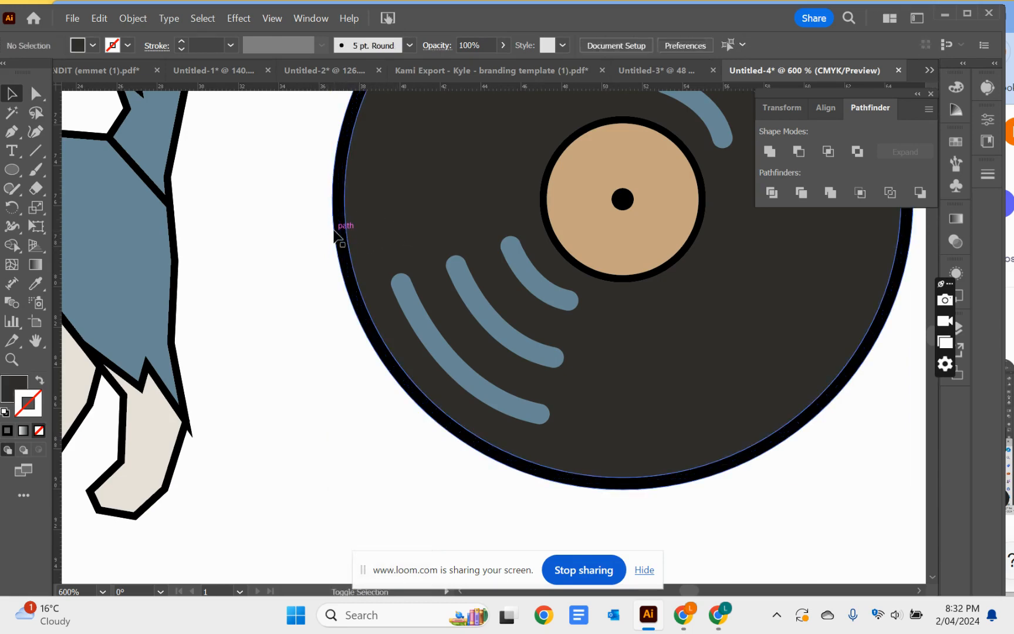
pyautogui.click(337, 230)
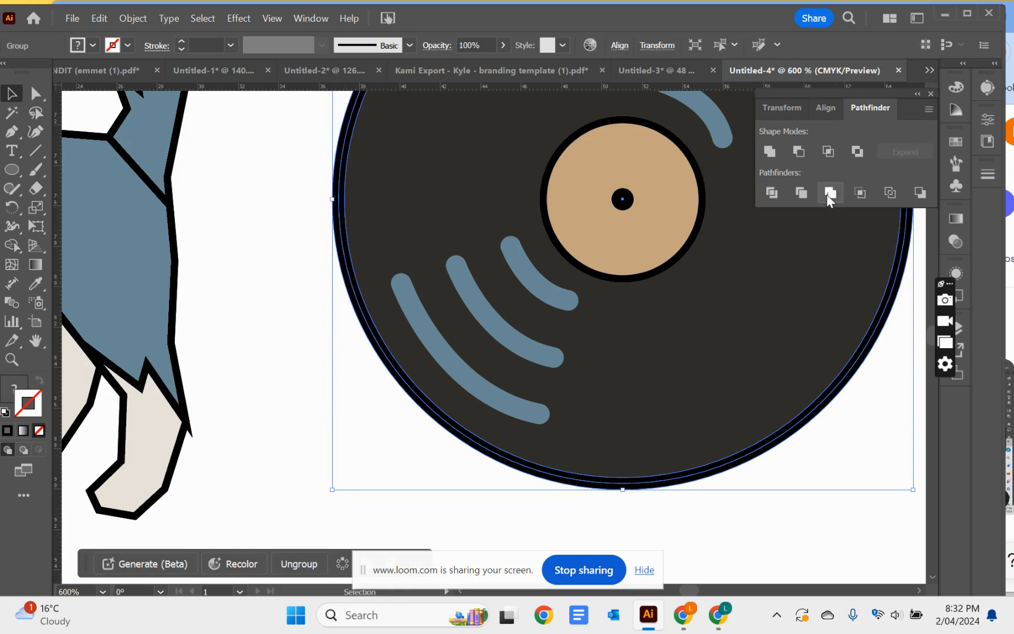
pyautogui.click(830, 198)
pyautogui.click(306, 293)
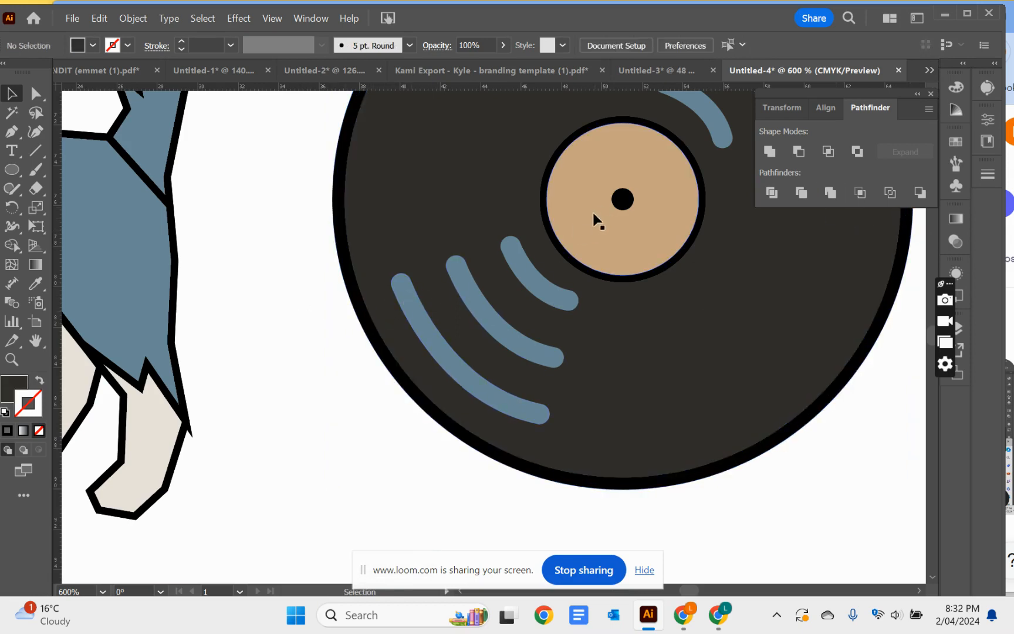
# Group the record's outer disc, label, centre hole and six blue arcs, and return to viewing the whole artboard
pyautogui.click(588, 235)
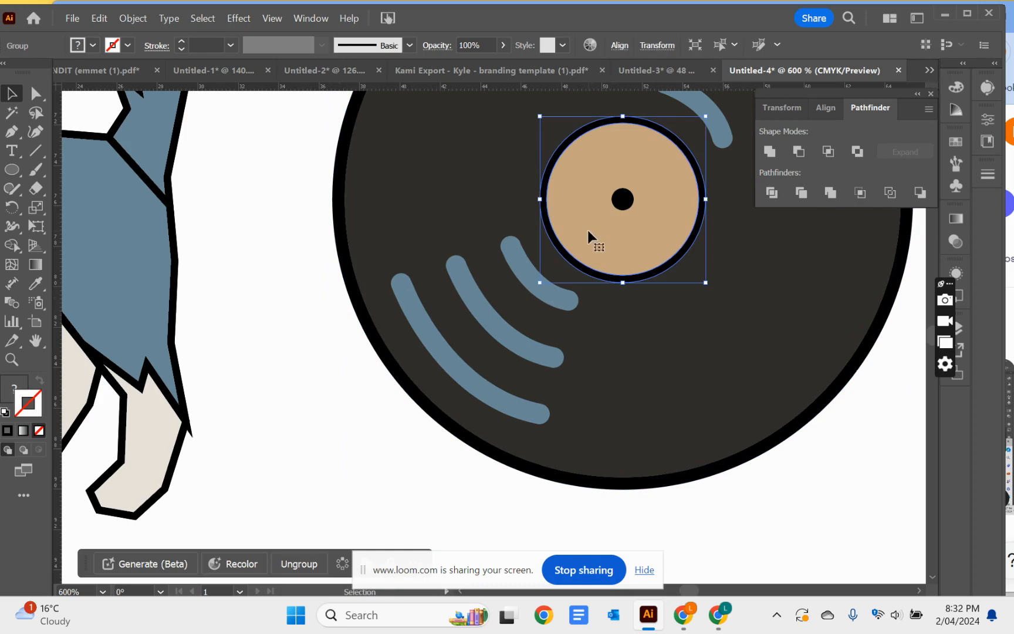
pyautogui.click(280, 281)
pyautogui.hotkey('ctrl', '-')
pyautogui.hotkey('ctrl', '-')
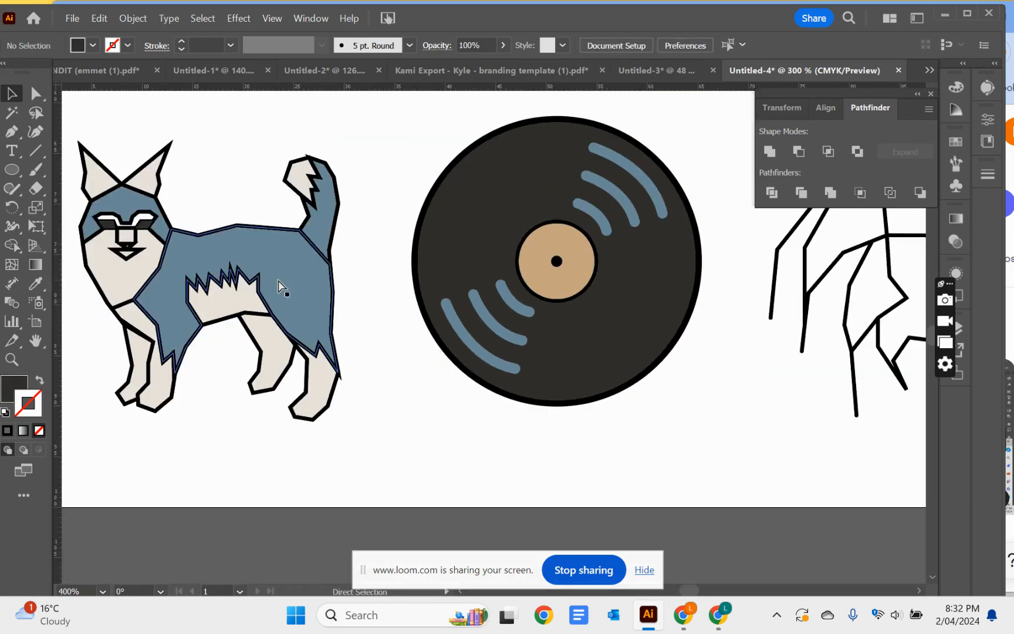
pyautogui.moveTo(402, 128); pyautogui.dragTo(728, 444)
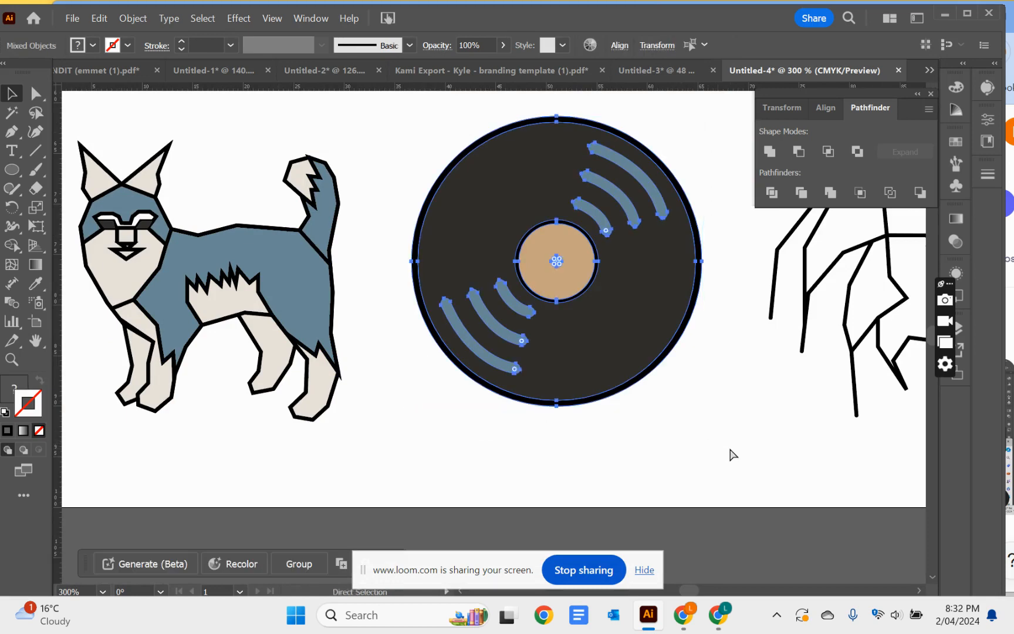
pyautogui.hotkey('ctrl', 'g')
pyautogui.click(264, 485)
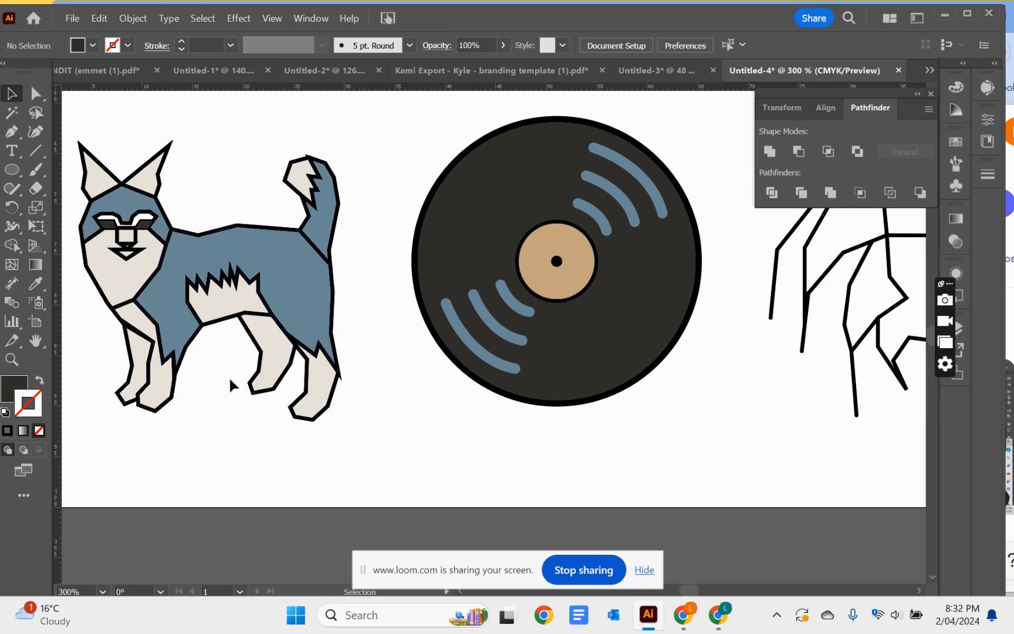
pyautogui.hotkey('ctrl', '1')
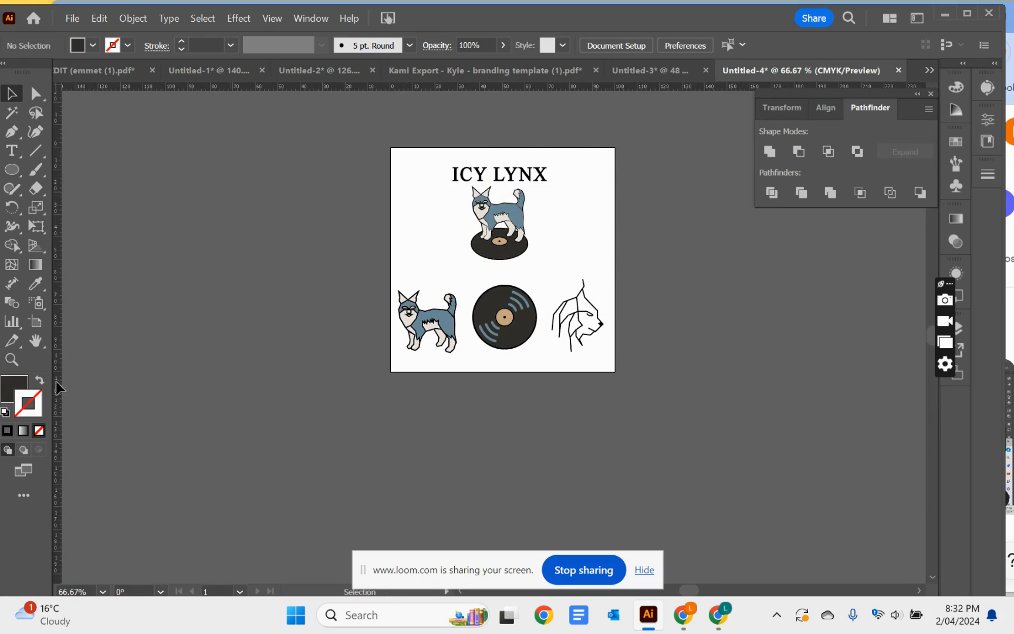
# Set the opacity of the black lynx head line drawing beside the vinyl record to 20%
pyautogui.click(11, 360)
pyautogui.click(556, 333)
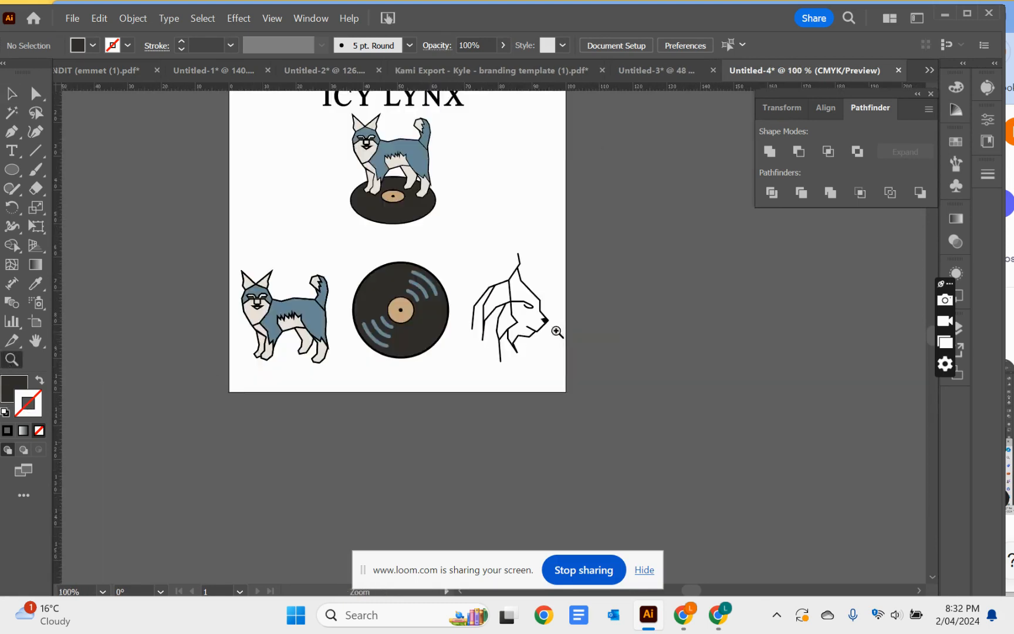
pyautogui.click(453, 297)
pyautogui.click(519, 344)
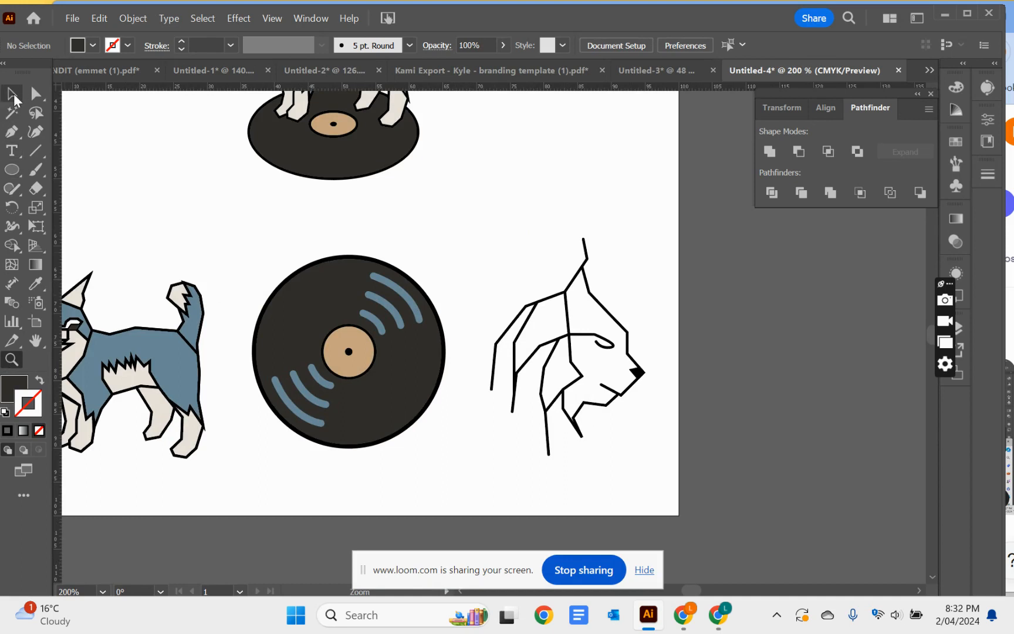
pyautogui.click(13, 95)
pyautogui.click(573, 357)
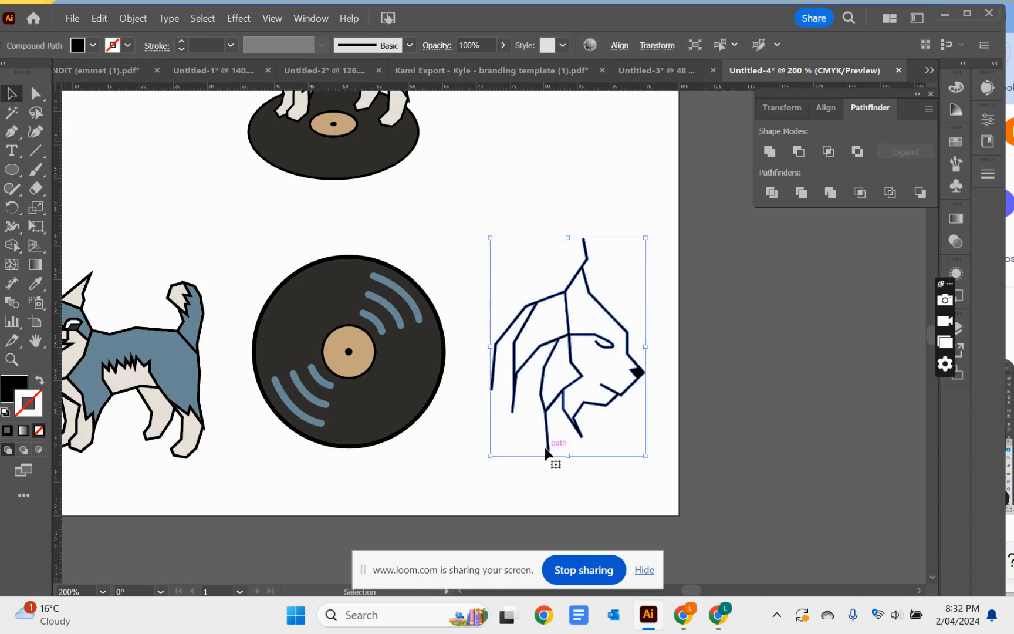
pyautogui.click(491, 42)
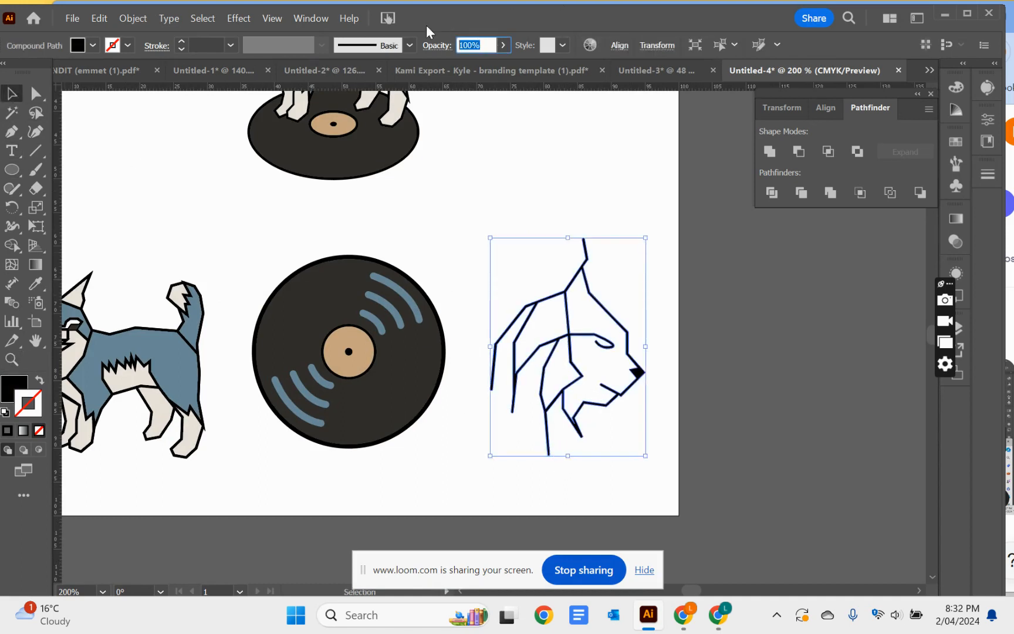
pyautogui.write('50')
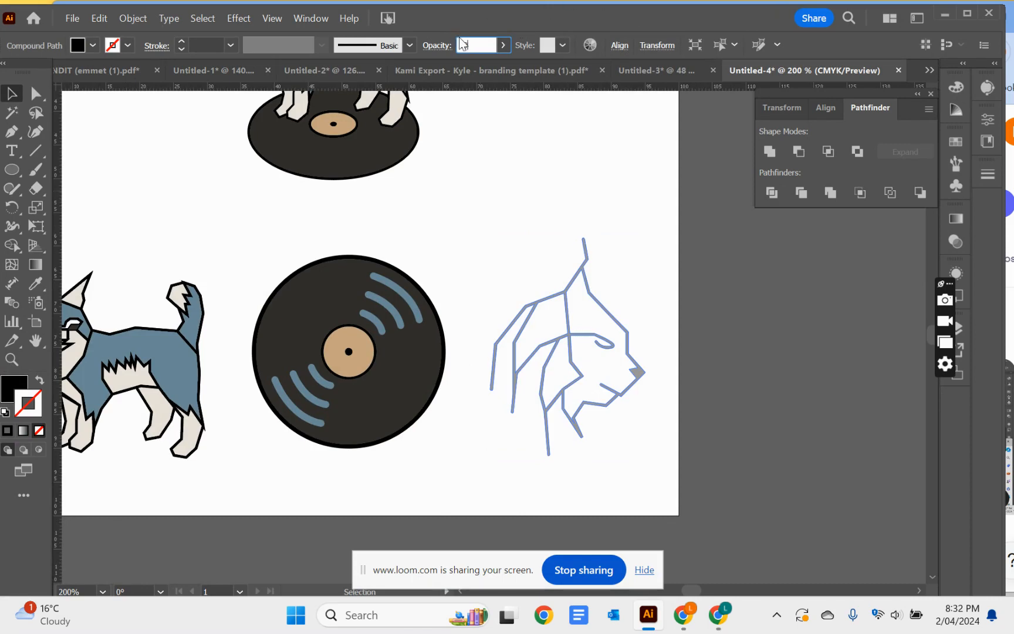
pyautogui.press('Return')
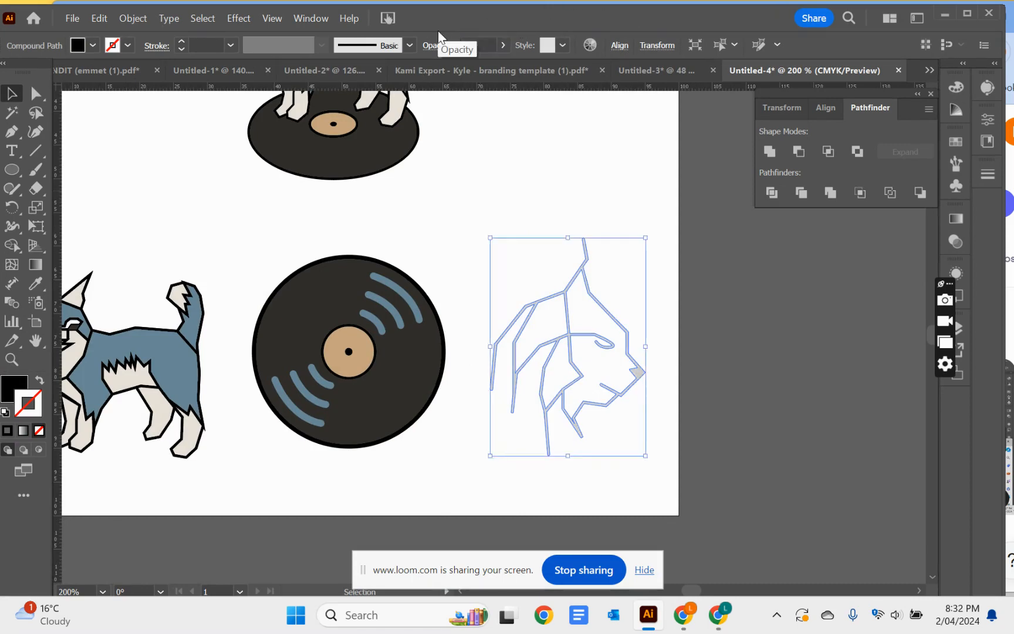
pyautogui.click(568, 246)
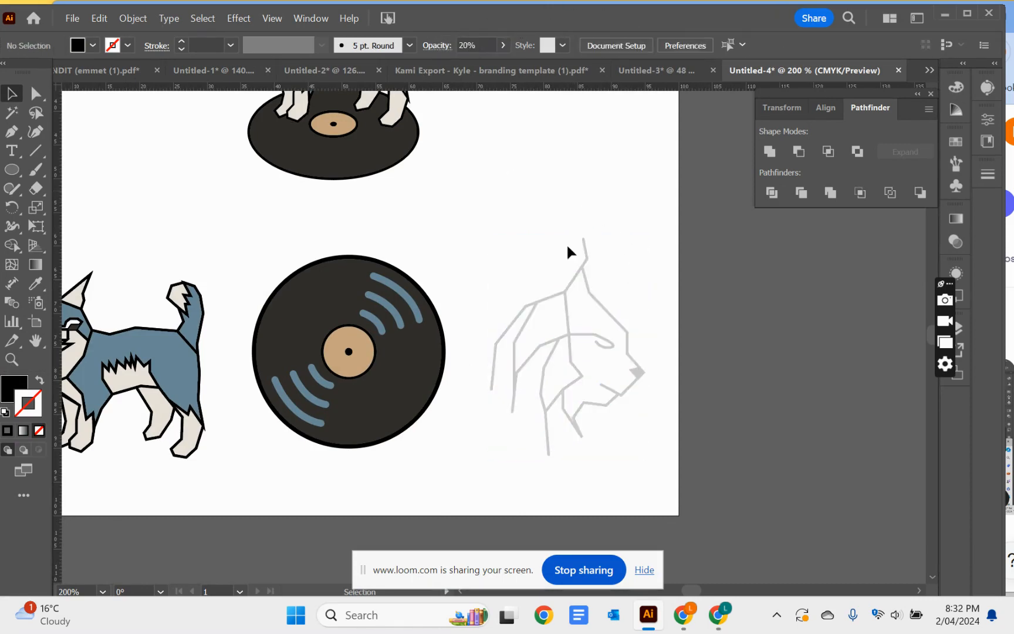
pyautogui.click(532, 350)
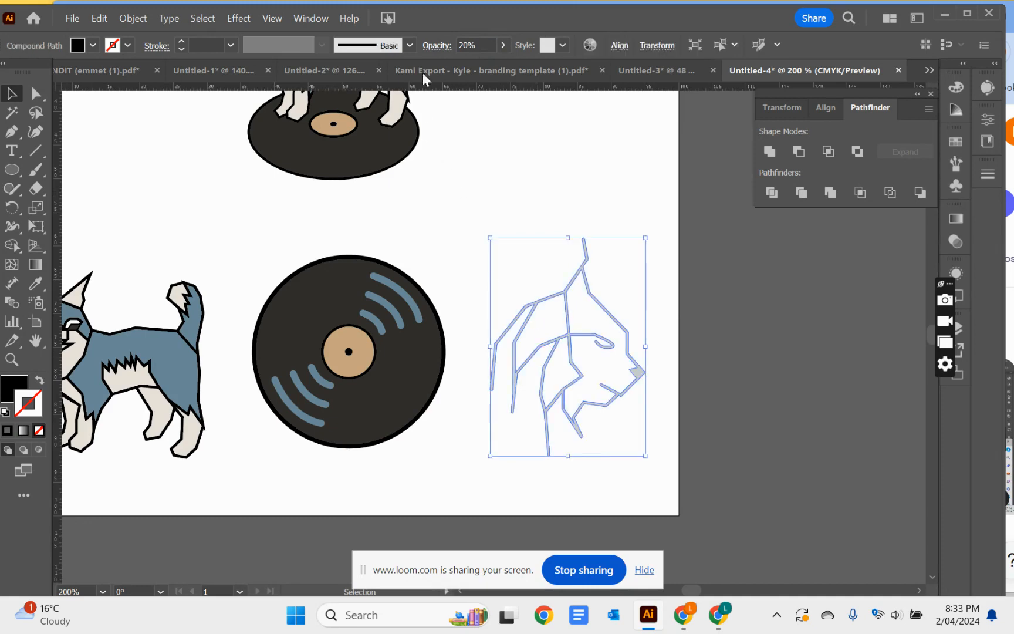
pyautogui.click(450, 208)
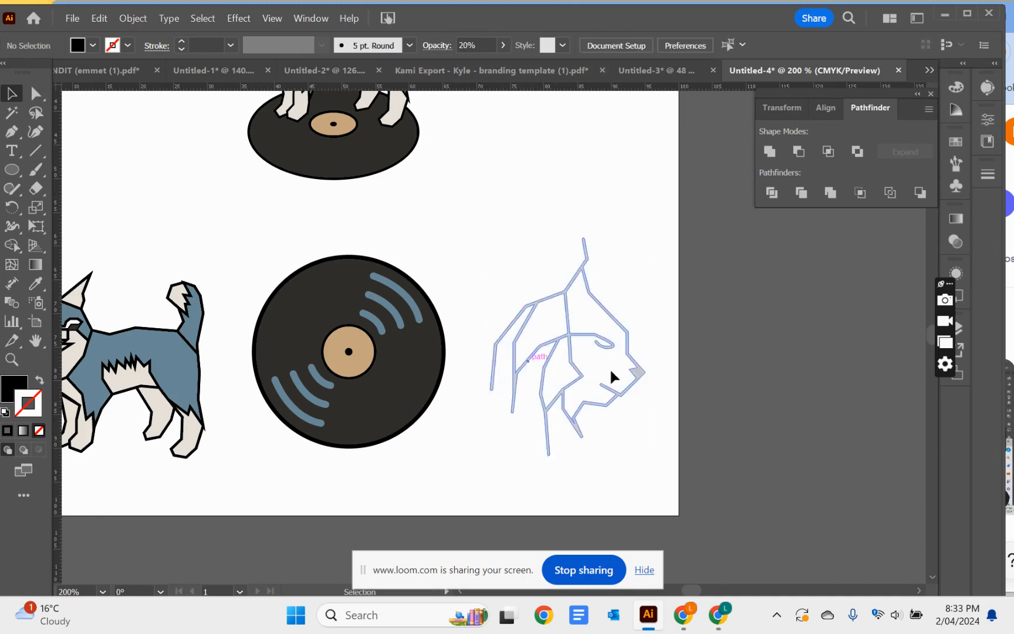